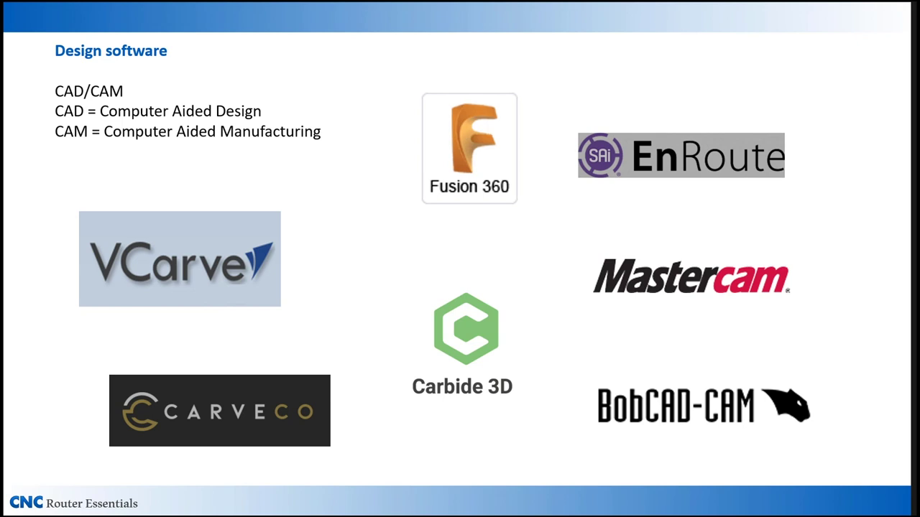
- Advance the slideshow to the slide showing the VCarve Pro start screen
{"action": "key", "text": "Right"}
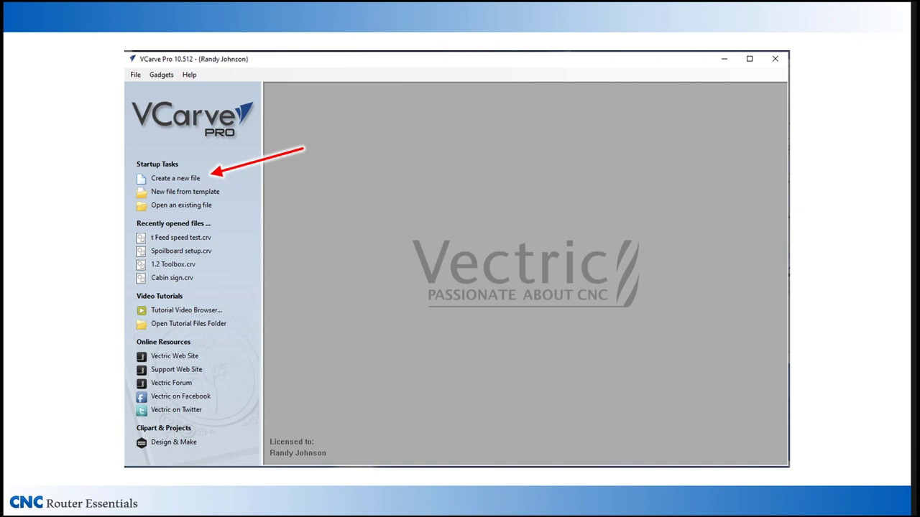
- Create a new single-sided 16 x 7.5 x 0.75 inch job with a centred XY datum
{"action": "left_click", "coordinate": [186, 190]}
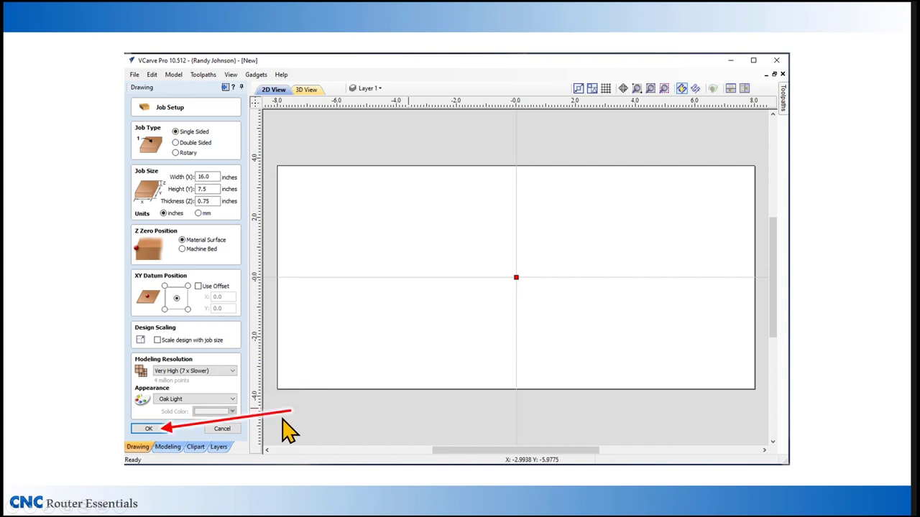
- Accept the Job Setup, preview the board in 3D View, then return to 2D View
{"action": "left_click", "coordinate": [149, 429]}
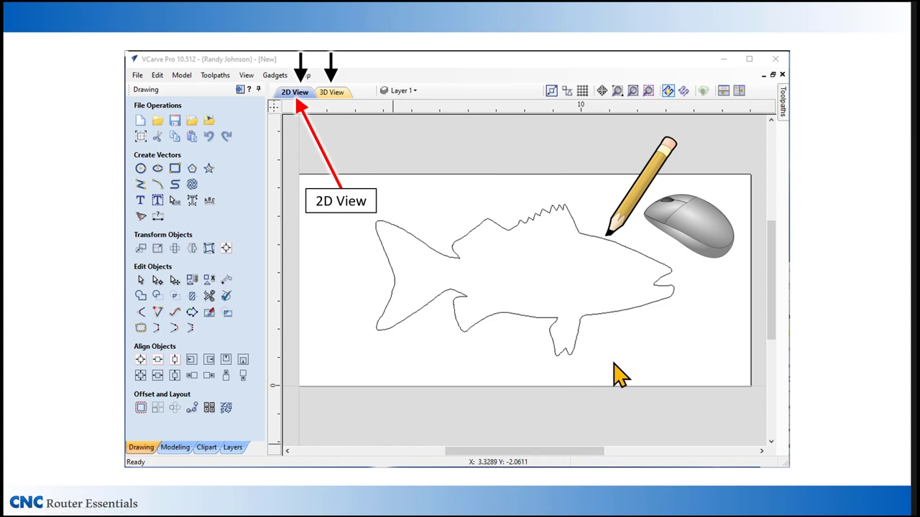
{"action": "left_click", "coordinate": [336, 95]}
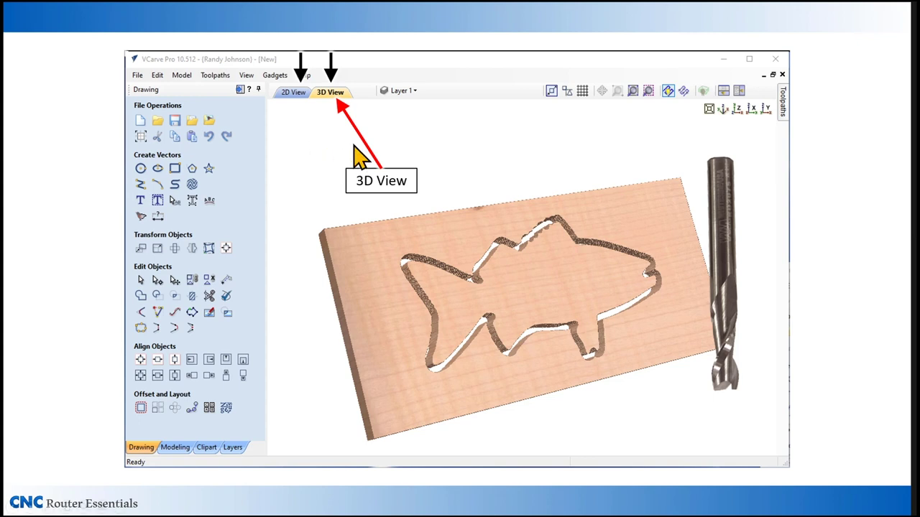
{"action": "left_click", "coordinate": [294, 95]}
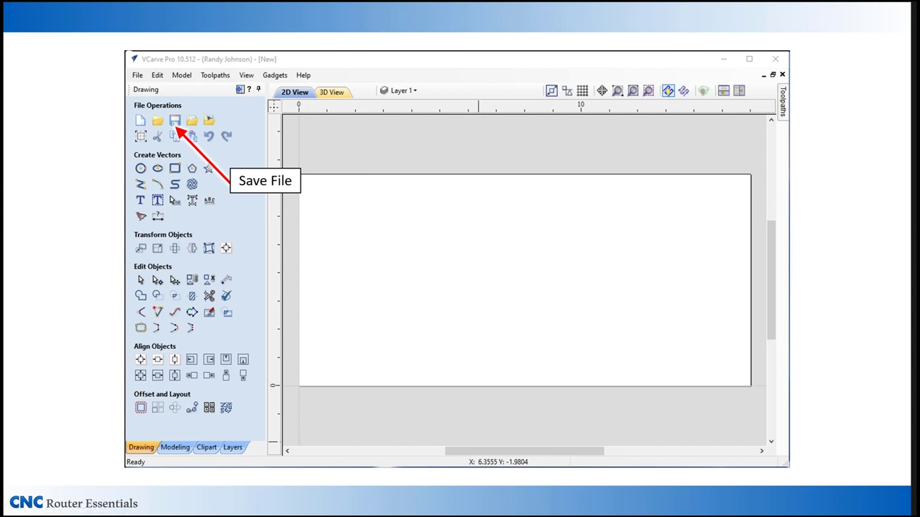
- Save the job as 'Gone Fishing sign.crv' in Documents > CNC Signs
{"action": "left_click", "coordinate": [176, 122]}
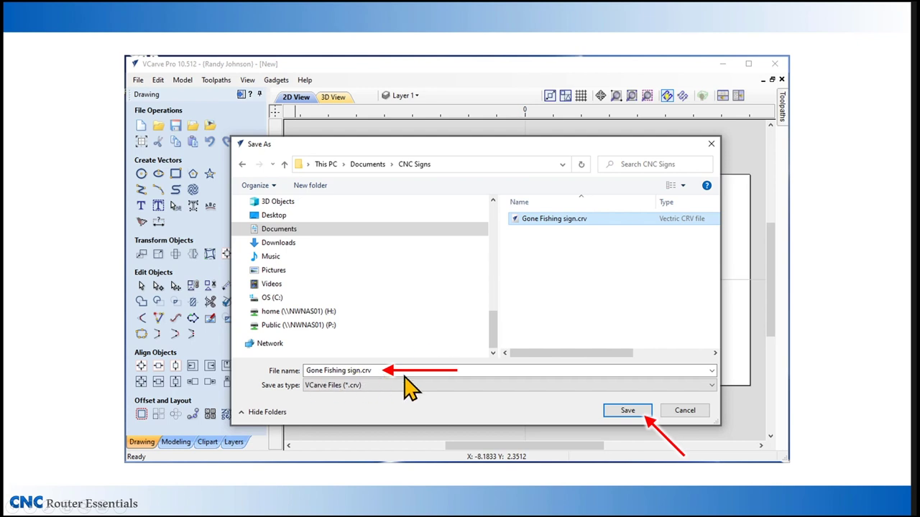
{"action": "left_click", "coordinate": [627, 411]}
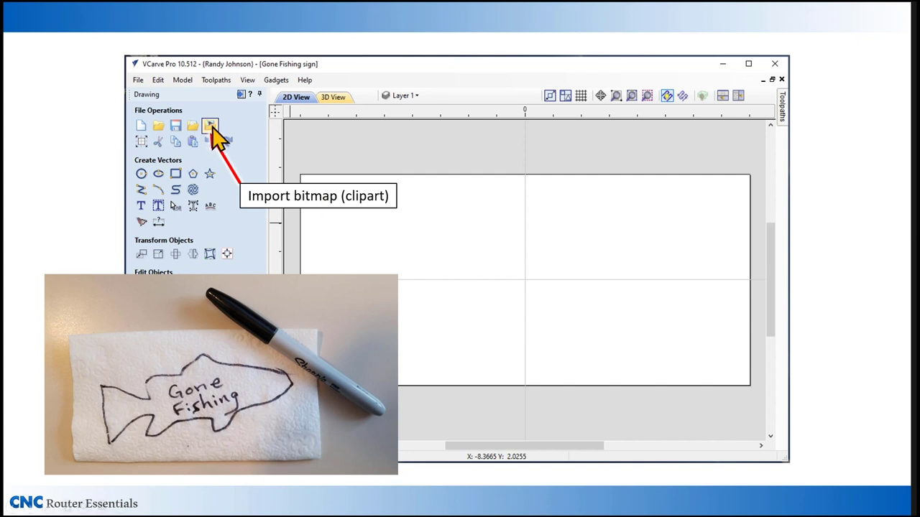
- Import the bitmap 'Grouper Silhouette.png' onto the job
{"action": "left_click", "coordinate": [328, 211]}
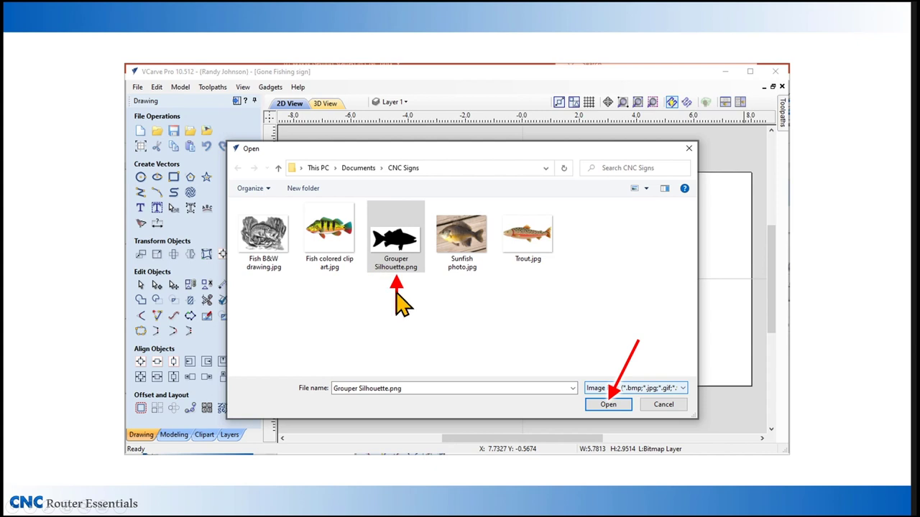
{"action": "left_click", "coordinate": [608, 407]}
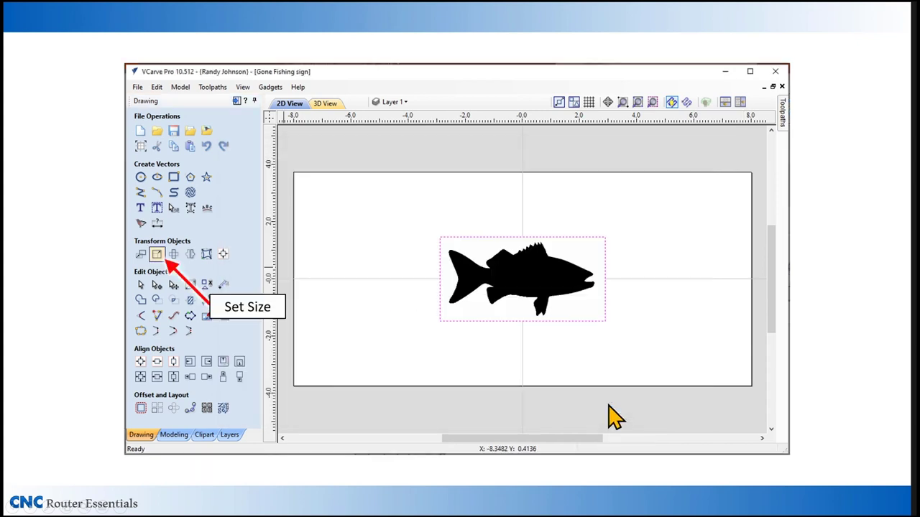
- Resize the fish image to 12 inches wide with linked proportions (about 6.13 inches tall)
{"action": "left_click", "coordinate": [157, 254]}
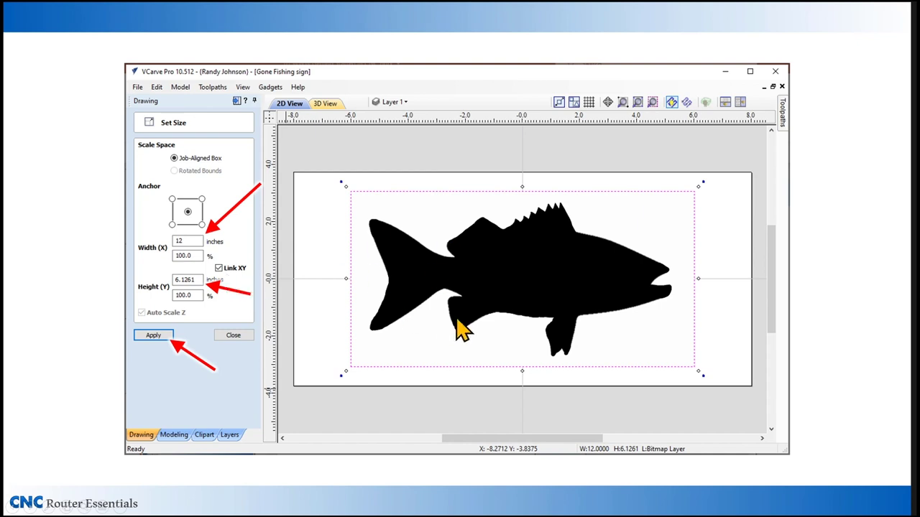
{"action": "left_click", "coordinate": [154, 336]}
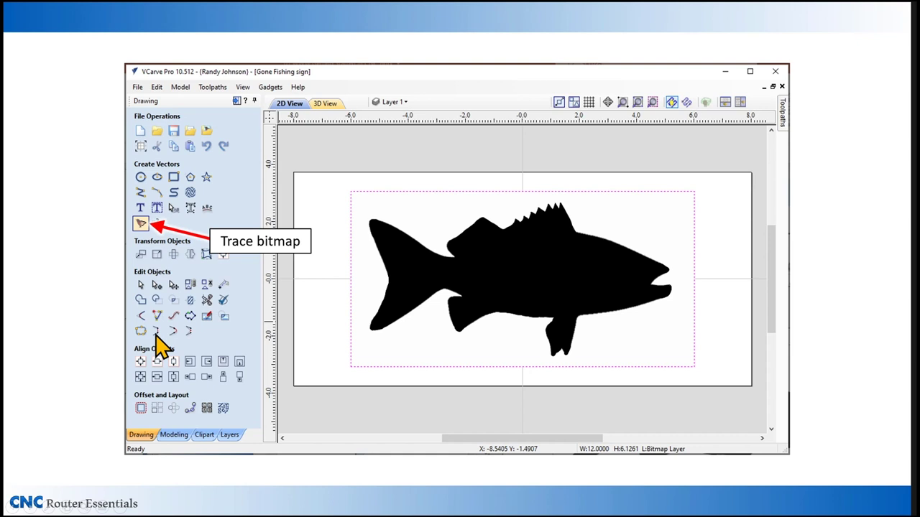
- Trace the fish bitmap into a vector outline with Trace Bitmap's preview
{"action": "left_click", "coordinate": [141, 225]}
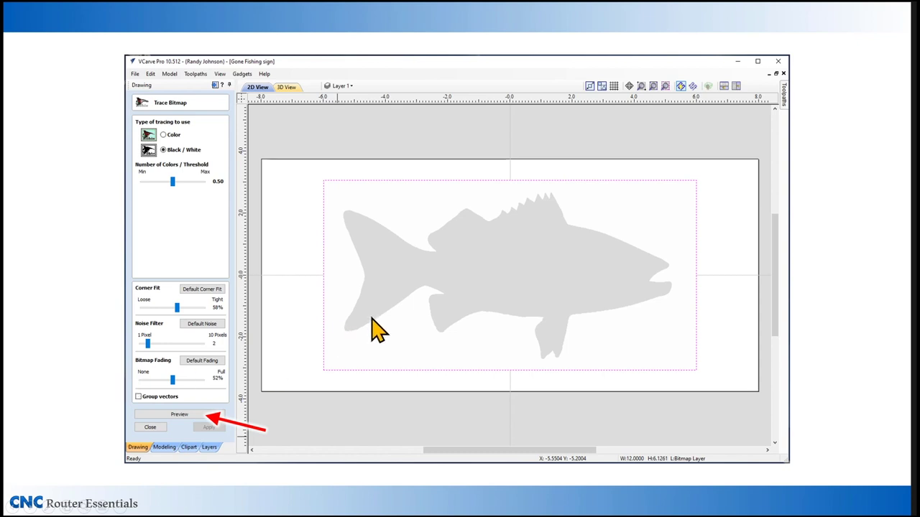
{"action": "left_click", "coordinate": [180, 415]}
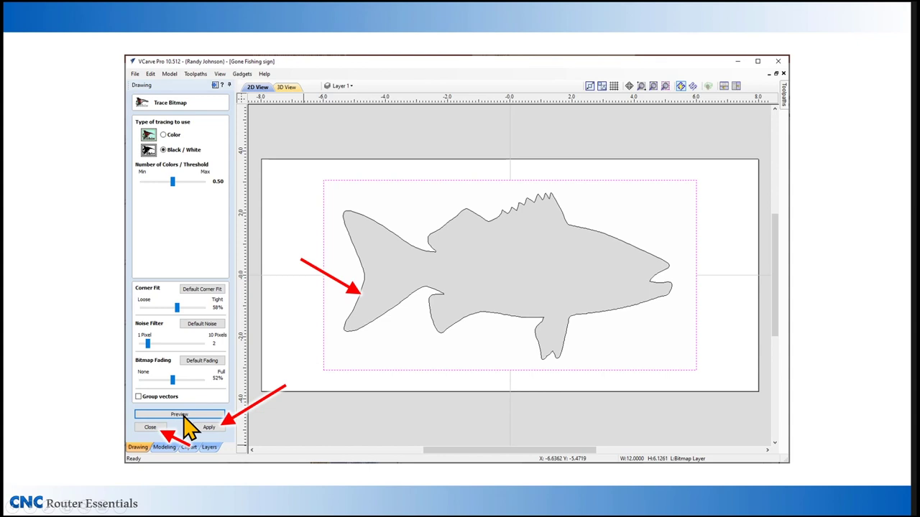
{"action": "left_click", "coordinate": [149, 428]}
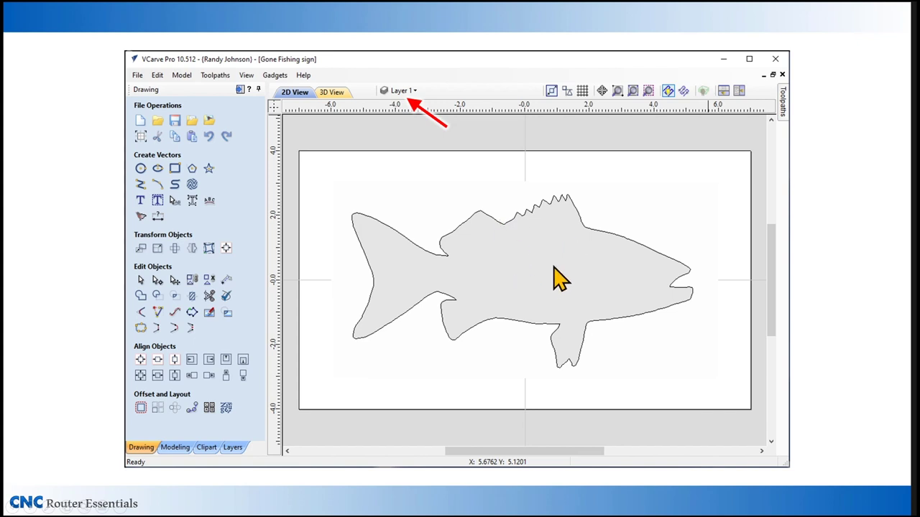
- Turn off the Bitmap Layer's light bulb in the layer list
{"action": "left_click", "coordinate": [400, 91]}
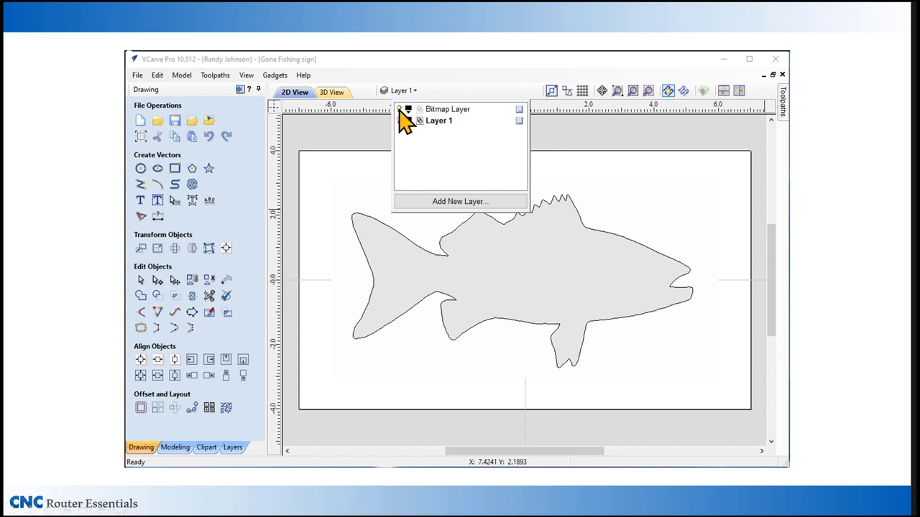
{"action": "left_click", "coordinate": [399, 112]}
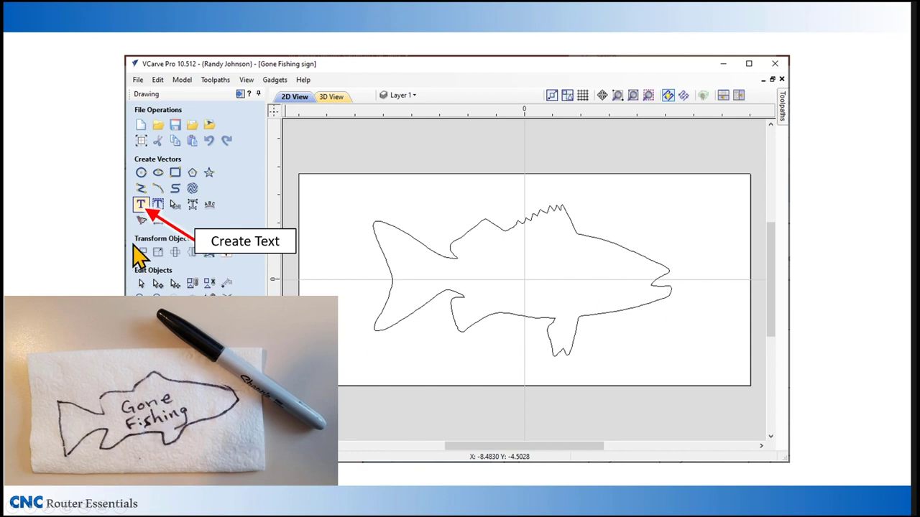
- Add 'Gone Fishing' text in Kristen ITC and move it up inside the fish
{"action": "left_click", "coordinate": [141, 207]}
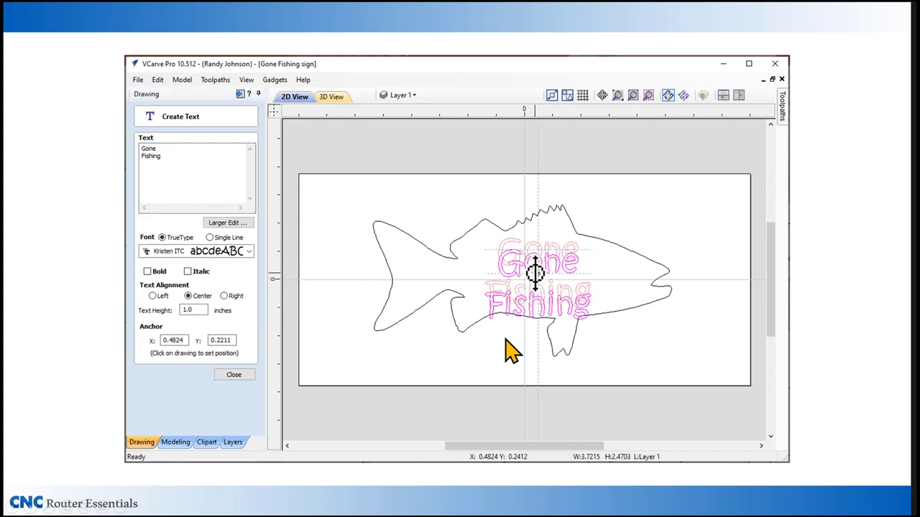
{"action": "left_click_drag", "start_coordinate": [531, 309], "coordinate": [534, 259]}
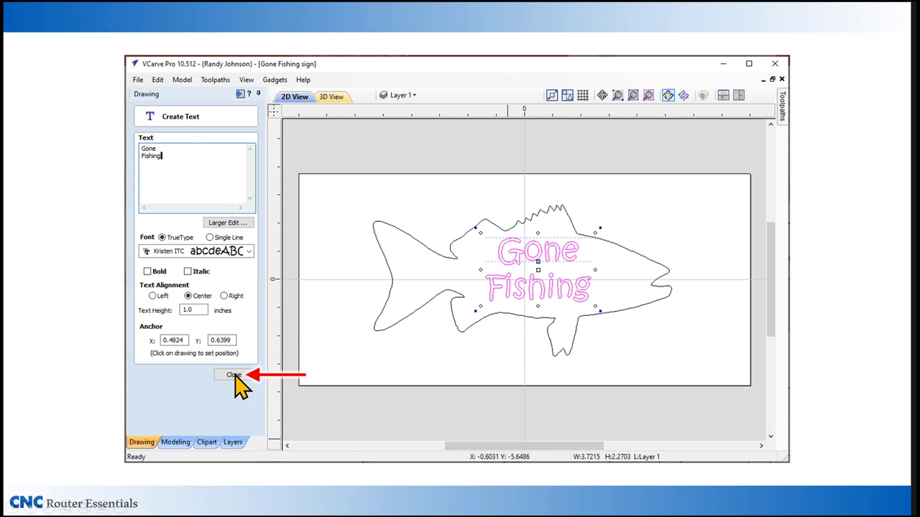
{"action": "left_click", "coordinate": [233, 375]}
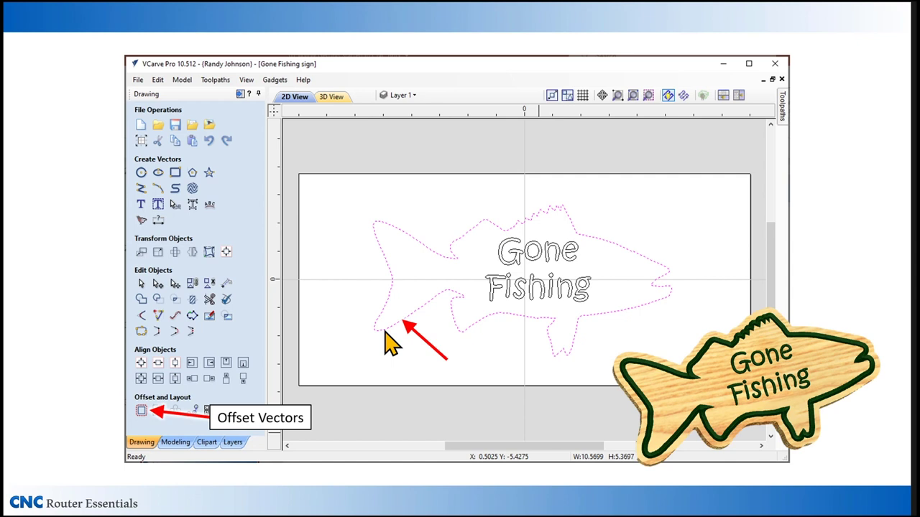
- Offset the fish outline outwards by 0.25 inches twice
{"action": "left_click", "coordinate": [141, 411]}
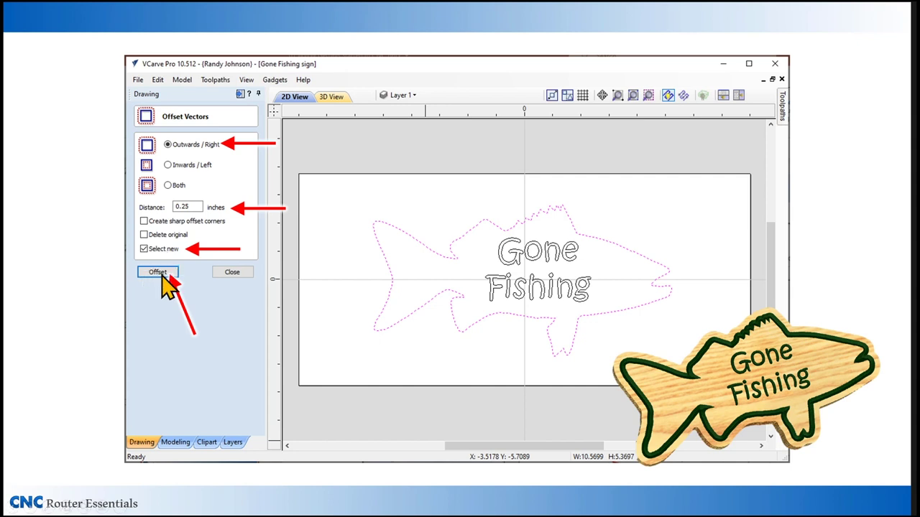
{"action": "left_click", "coordinate": [162, 273]}
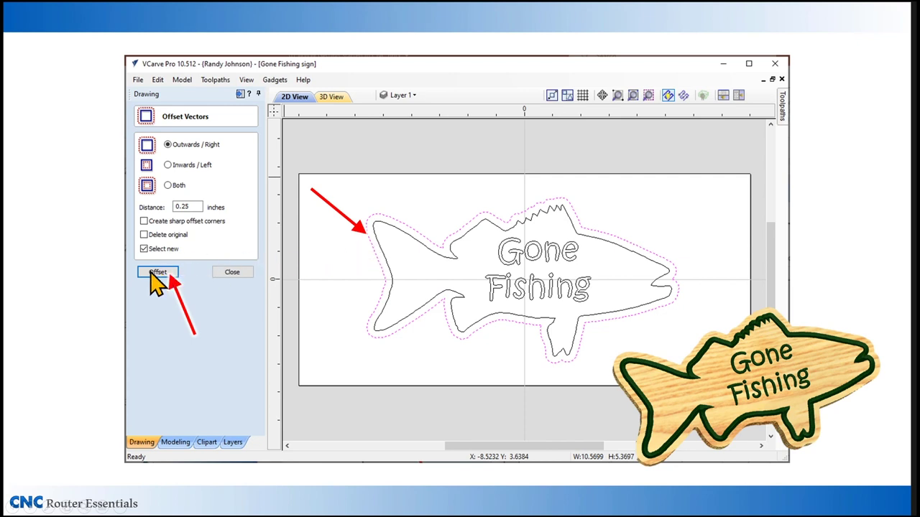
{"action": "left_click", "coordinate": [157, 273]}
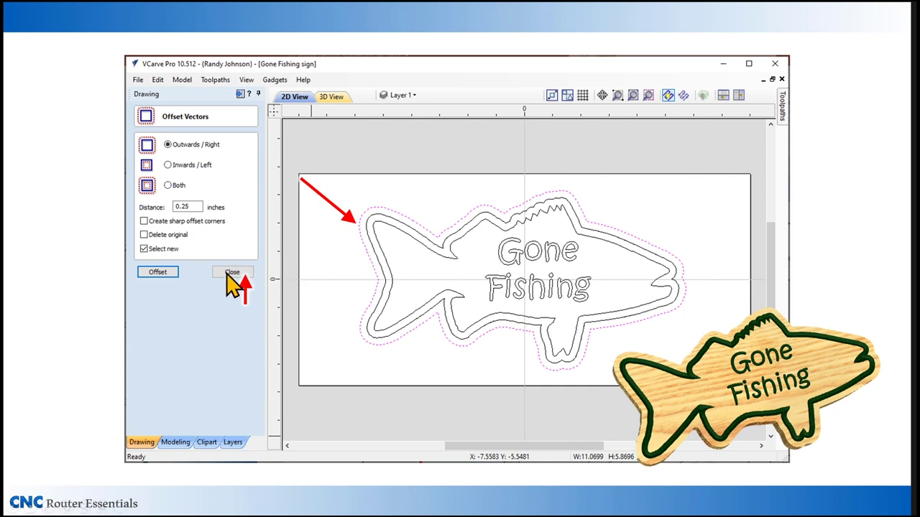
{"action": "left_click", "coordinate": [232, 273]}
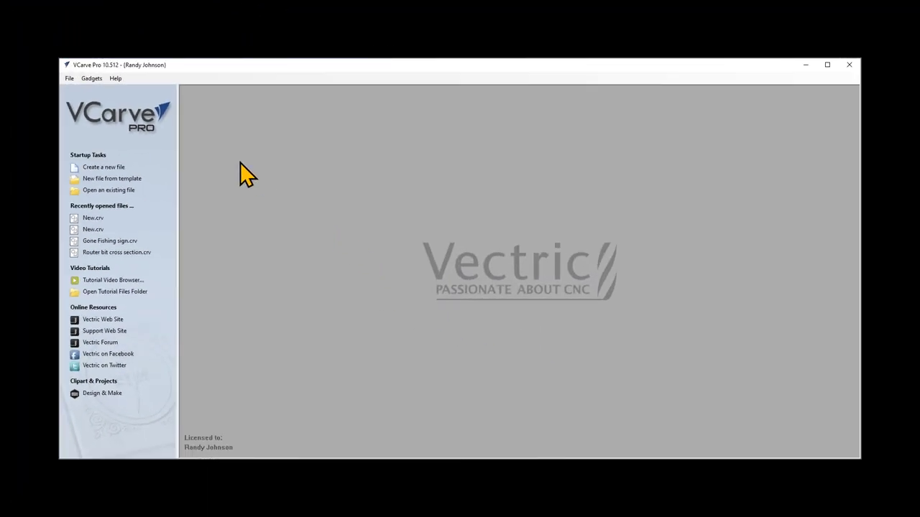
- Create a new single-sided job 14 × 10 inches and 0.75 inch thick
{"action": "left_click", "coordinate": [124, 169]}
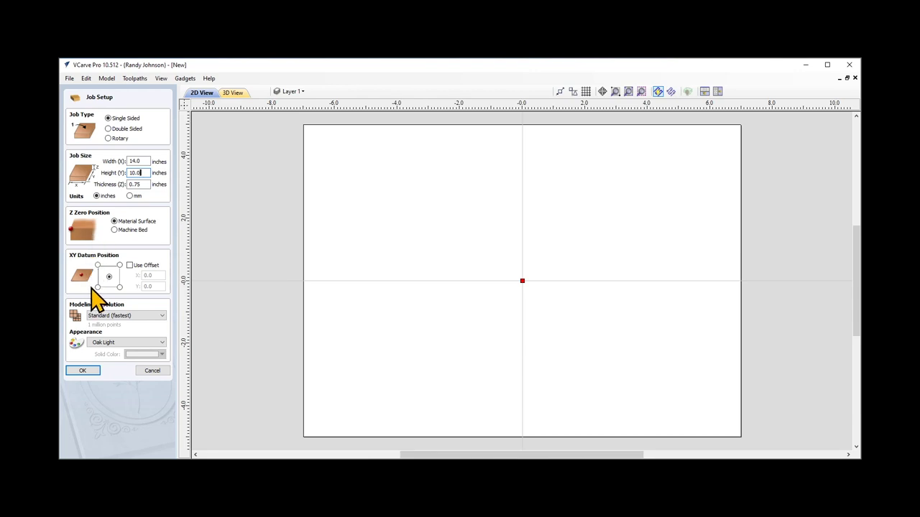
- Accept the 14 × 10 job setup and import Sunfish photo.jpg as a bitmap
{"action": "left_click", "coordinate": [83, 370]}
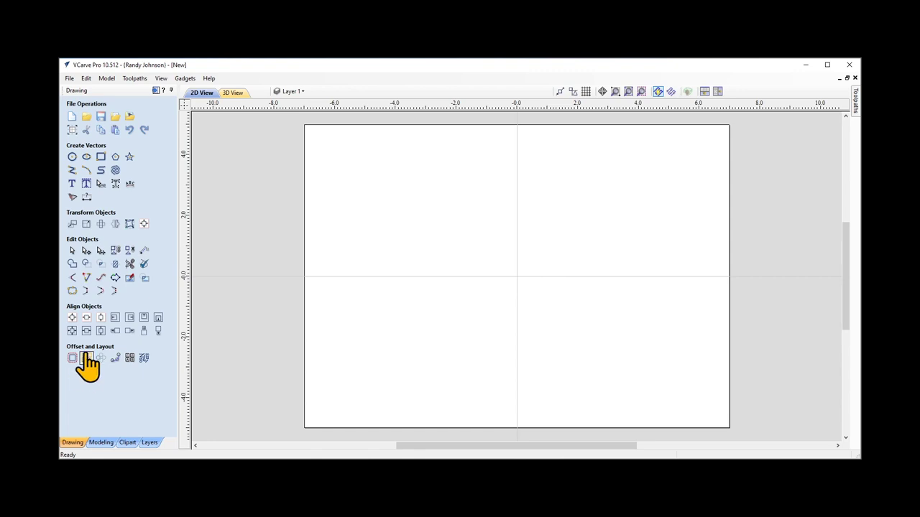
{"action": "left_click", "coordinate": [130, 117]}
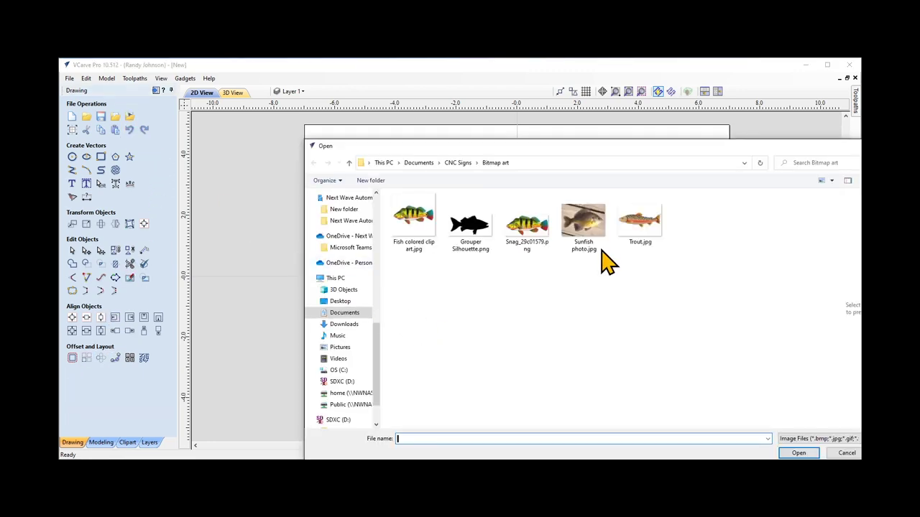
{"action": "left_click", "coordinate": [594, 238]}
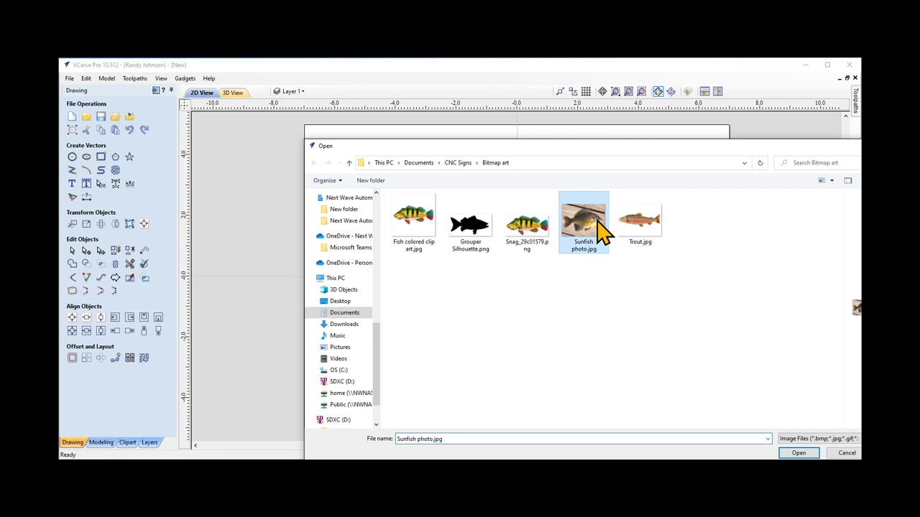
{"action": "left_click", "coordinate": [811, 452]}
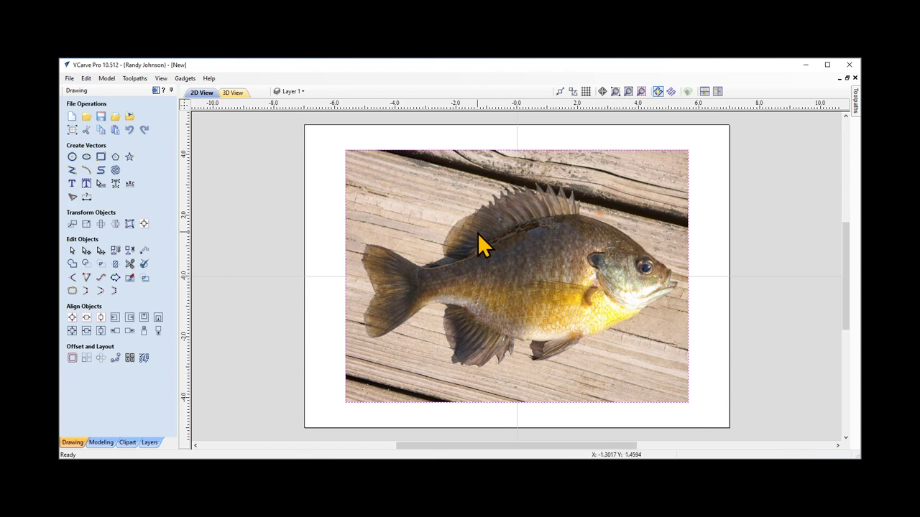
- Enlarge the sunfish photo to 13.4818 × 9.9084 inches by dragging its corners outward
{"action": "left_click", "coordinate": [87, 227]}
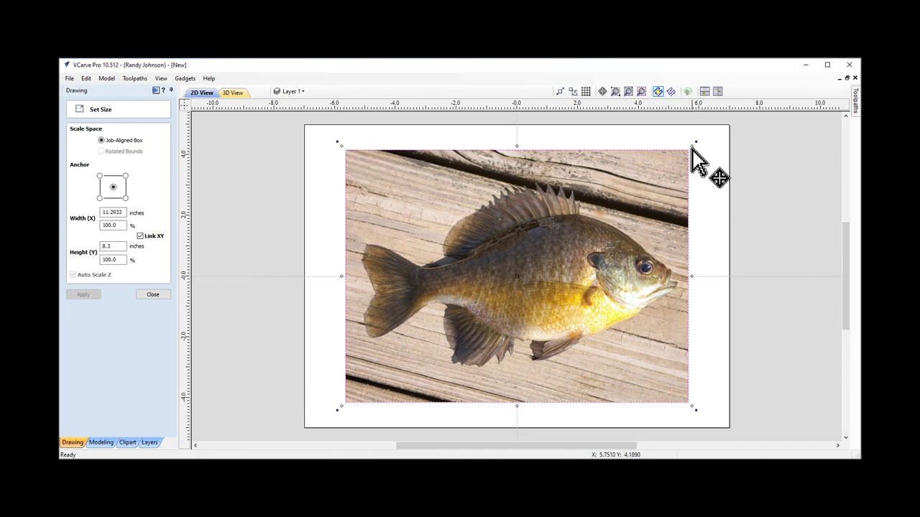
{"action": "left_click_drag", "start_coordinate": [692, 149], "coordinate": [725, 123]}
{"action": "left_click_drag", "start_coordinate": [340, 406], "coordinate": [292, 427]}
{"action": "left_click", "coordinate": [154, 296]}
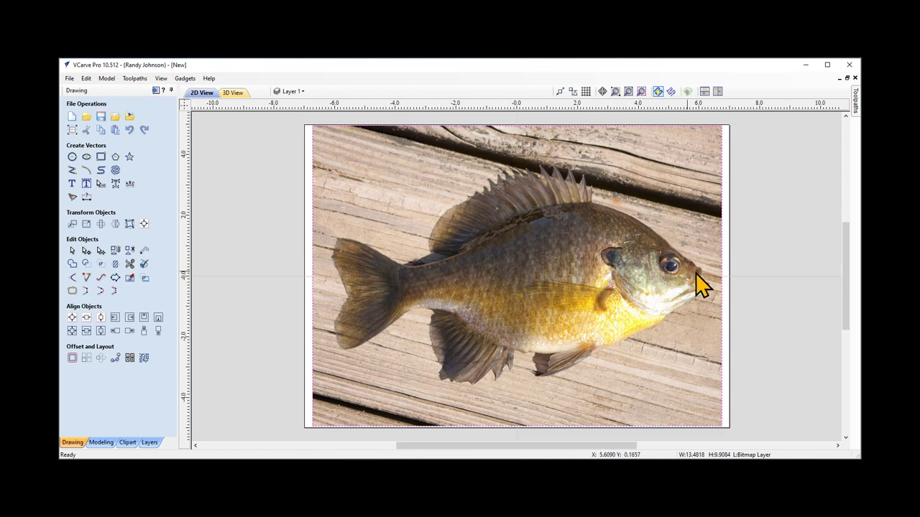
{"action": "scroll", "coordinate": [743, 293], "scroll_direction": "up", "scroll_amount": 1}
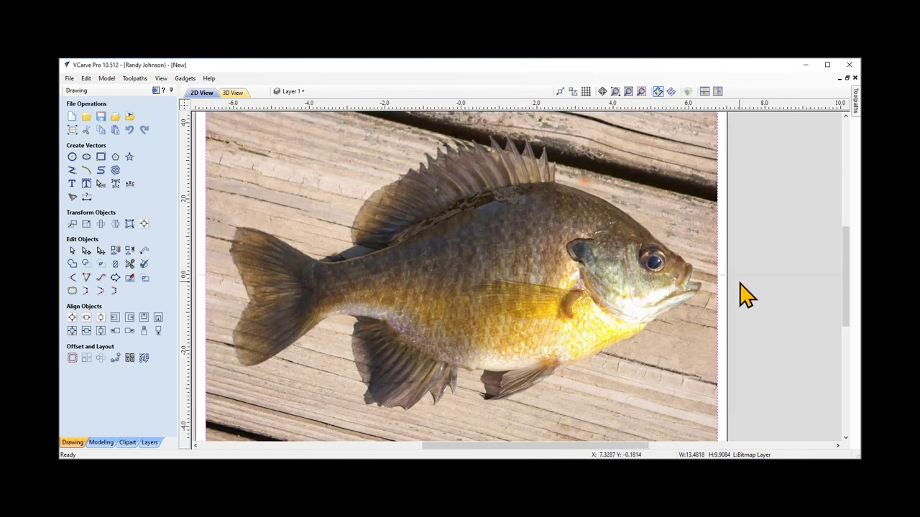
{"action": "scroll", "coordinate": [743, 294], "scroll_direction": "up", "scroll_amount": 3}
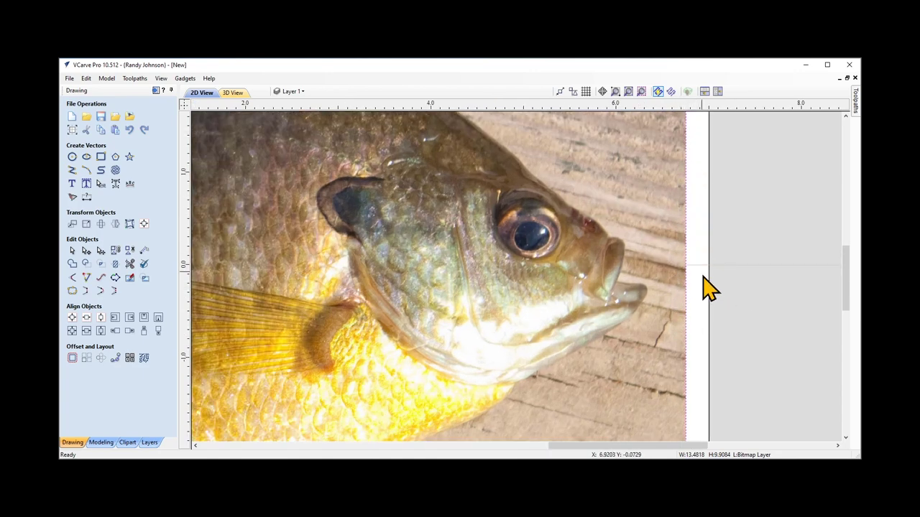
{"action": "scroll", "coordinate": [697, 374], "scroll_direction": "down", "scroll_amount": 4}
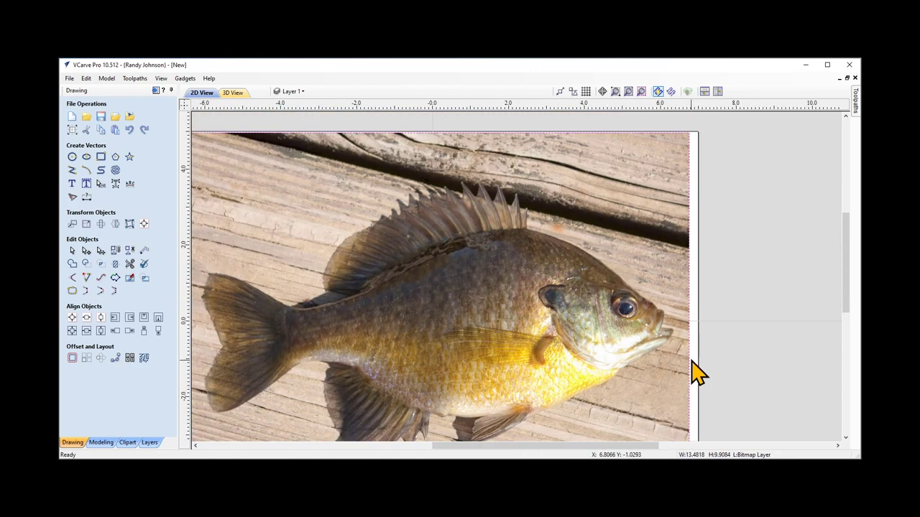
{"action": "scroll", "coordinate": [657, 344], "scroll_direction": "down", "scroll_amount": 1}
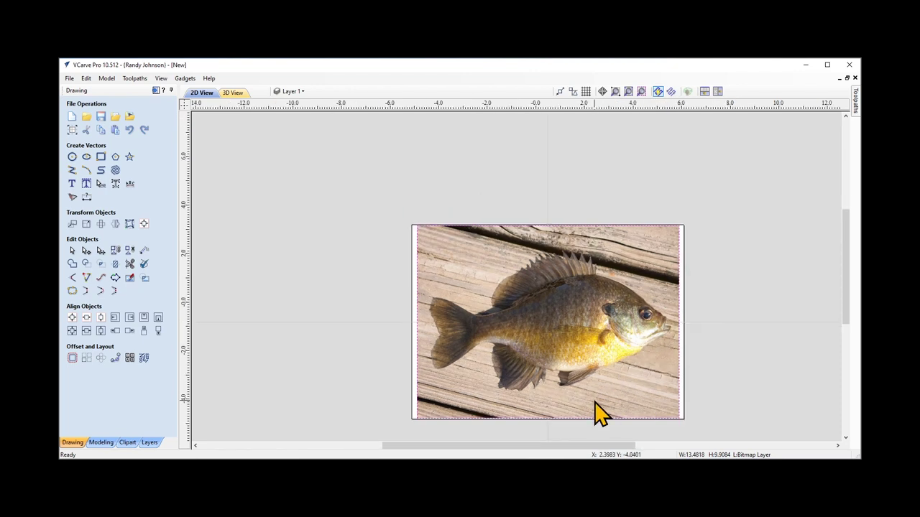
{"action": "scroll", "coordinate": [596, 411], "scroll_direction": "up", "scroll_amount": 1}
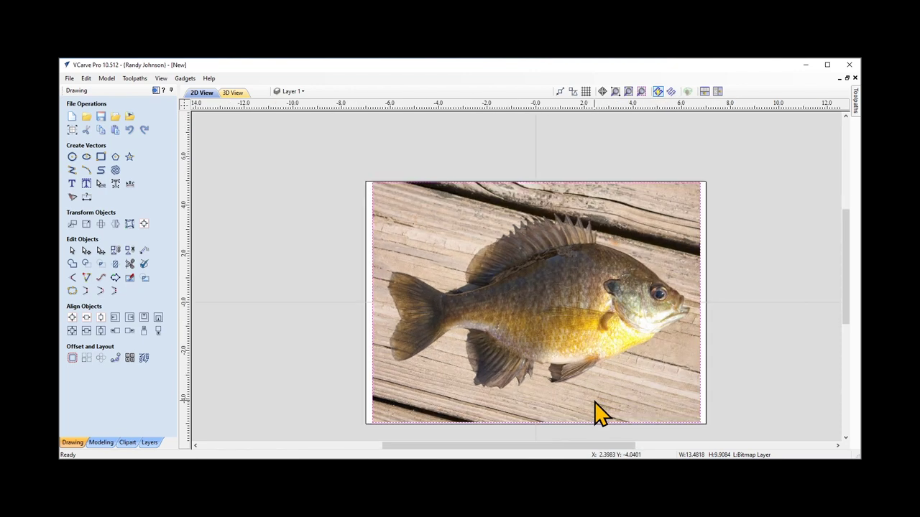
{"action": "left_click", "coordinate": [746, 276]}
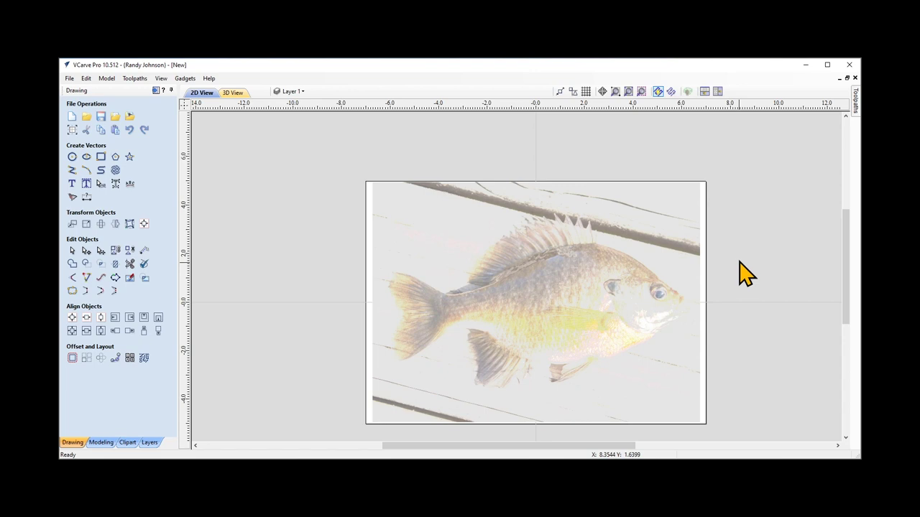
{"action": "scroll", "coordinate": [700, 350], "scroll_direction": "up", "scroll_amount": 1}
{"action": "scroll", "coordinate": [701, 350], "scroll_direction": "up", "scroll_amount": 2}
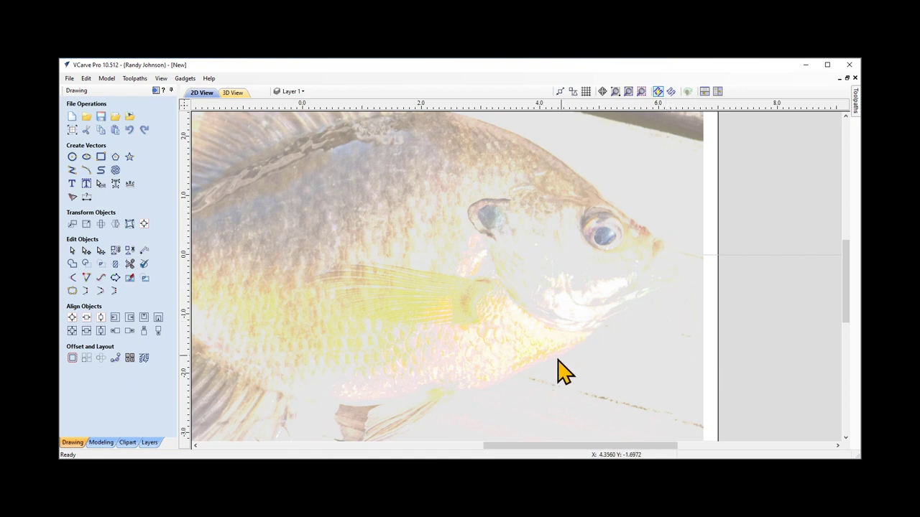
{"action": "left_click", "coordinate": [559, 142]}
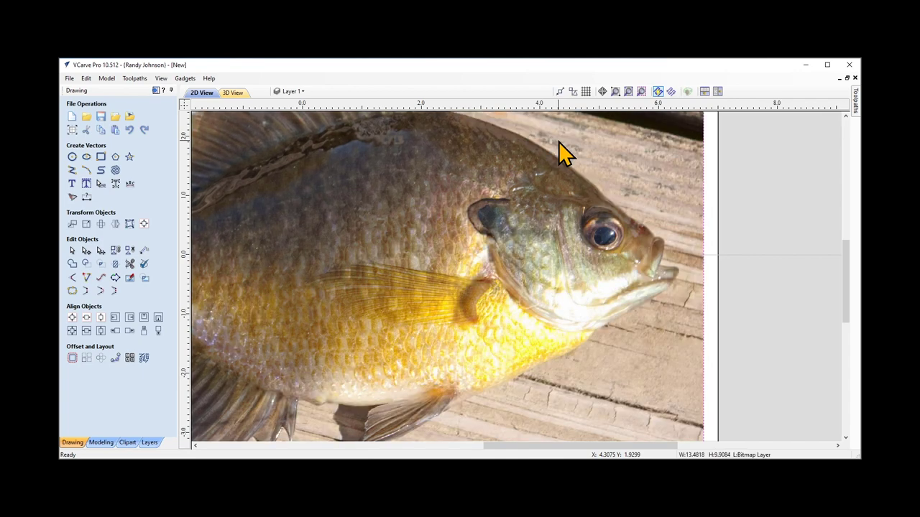
- Set the non-selected bitmap fading to 24% in the photo's Object Properties
{"action": "right_click", "coordinate": [558, 141]}
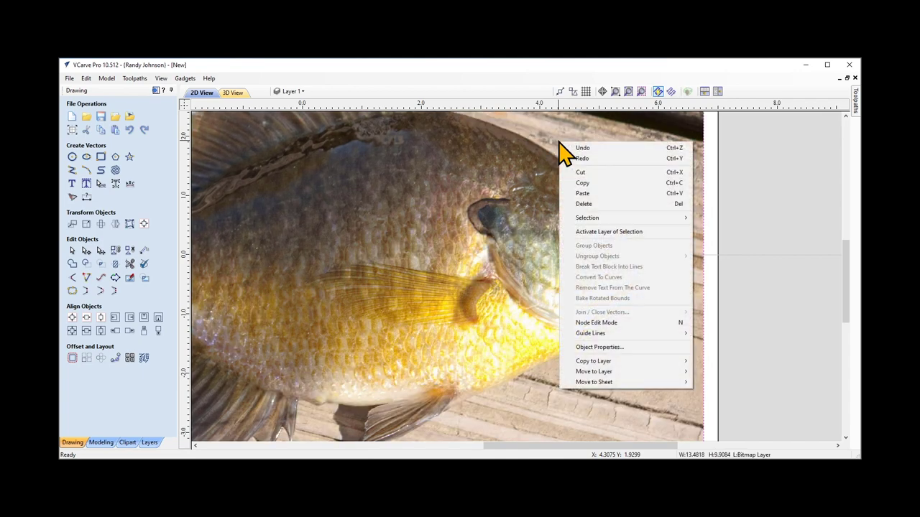
{"action": "left_click", "coordinate": [610, 348]}
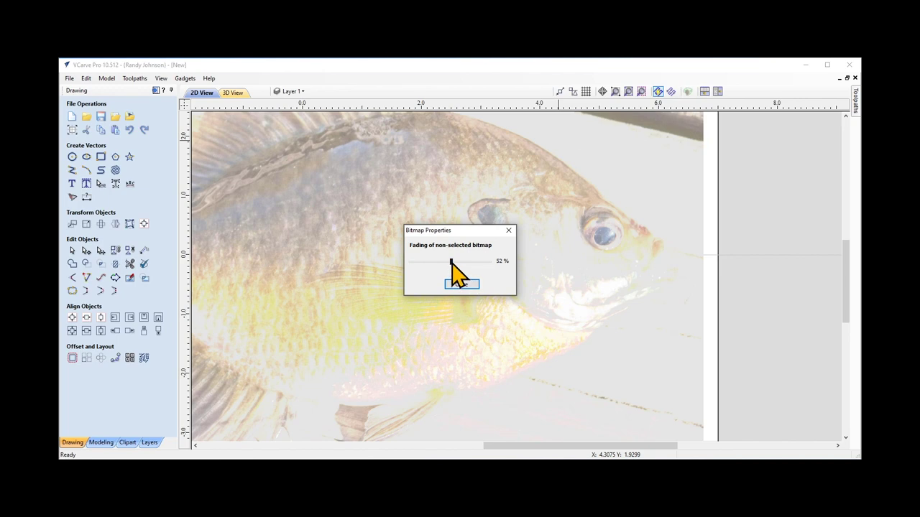
{"action": "left_click_drag", "start_coordinate": [450, 263], "coordinate": [429, 263]}
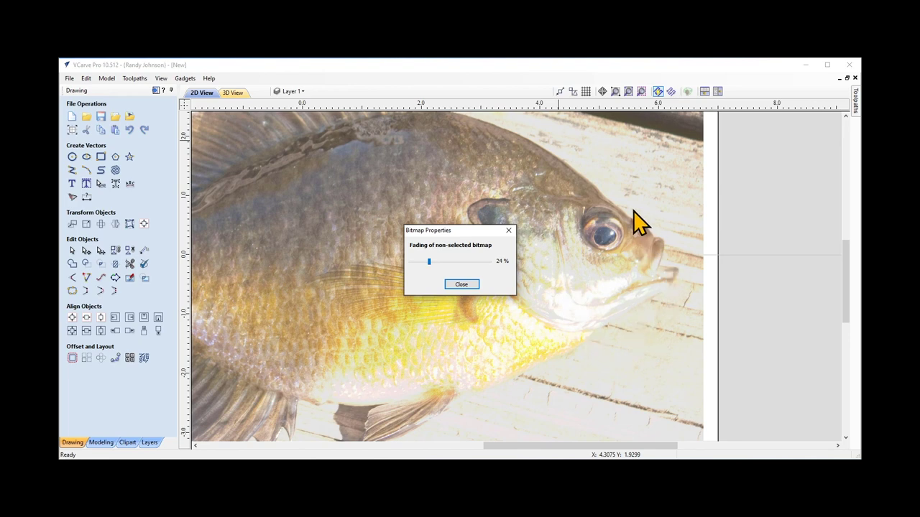
{"action": "left_click", "coordinate": [463, 284]}
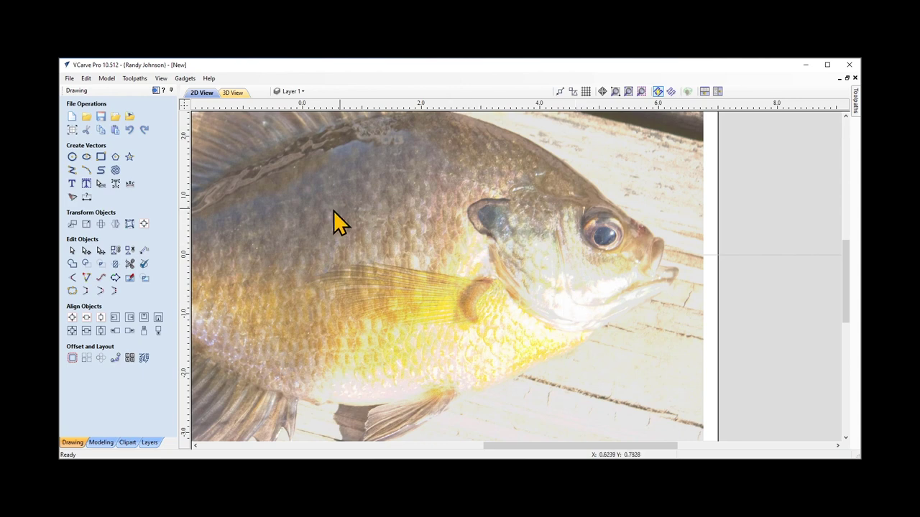
- Activate Create Line / Polyline and zoom the 2D View in on the dorsal fin
{"action": "left_click", "coordinate": [71, 172]}
{"action": "scroll", "coordinate": [528, 267], "scroll_direction": "down", "scroll_amount": 2}
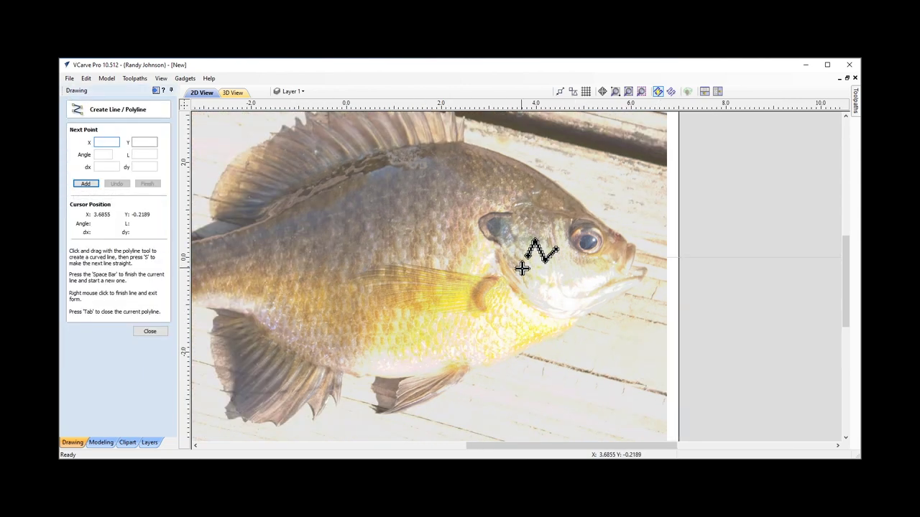
{"action": "scroll", "coordinate": [531, 270], "scroll_direction": "down", "scroll_amount": 1}
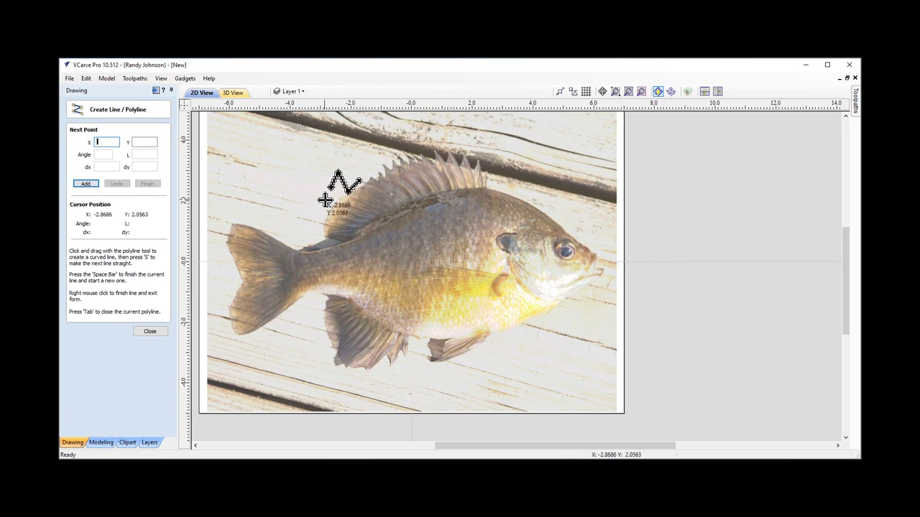
{"action": "scroll", "coordinate": [324, 199], "scroll_direction": "up", "scroll_amount": 2}
{"action": "scroll", "coordinate": [335, 196], "scroll_direction": "up", "scroll_amount": 1}
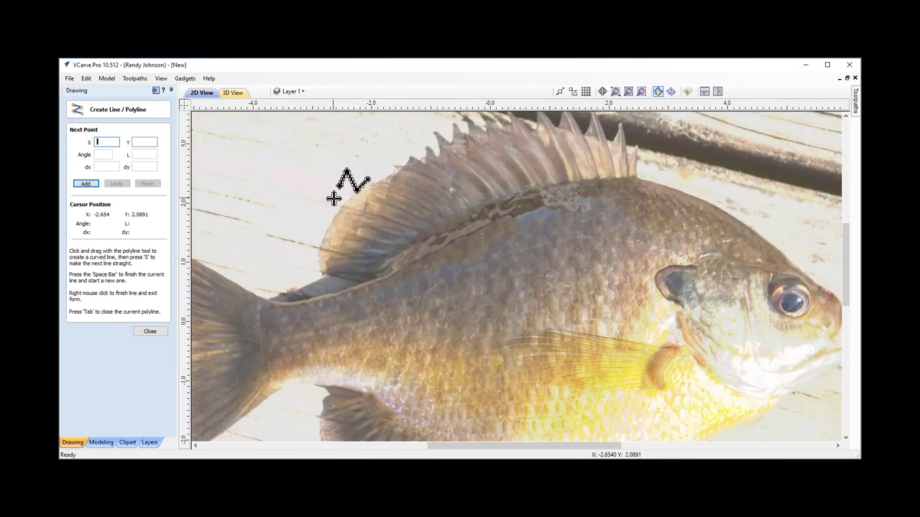
{"action": "scroll", "coordinate": [551, 251], "scroll_direction": "down", "scroll_amount": 1}
{"action": "scroll", "coordinate": [529, 153], "scroll_direction": "up", "scroll_amount": 1}
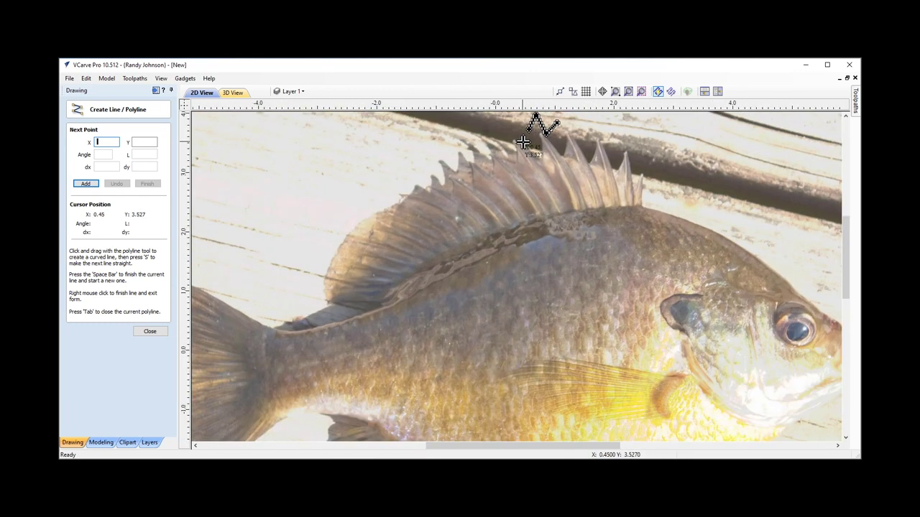
{"action": "scroll", "coordinate": [523, 142], "scroll_direction": "up", "scroll_amount": 1}
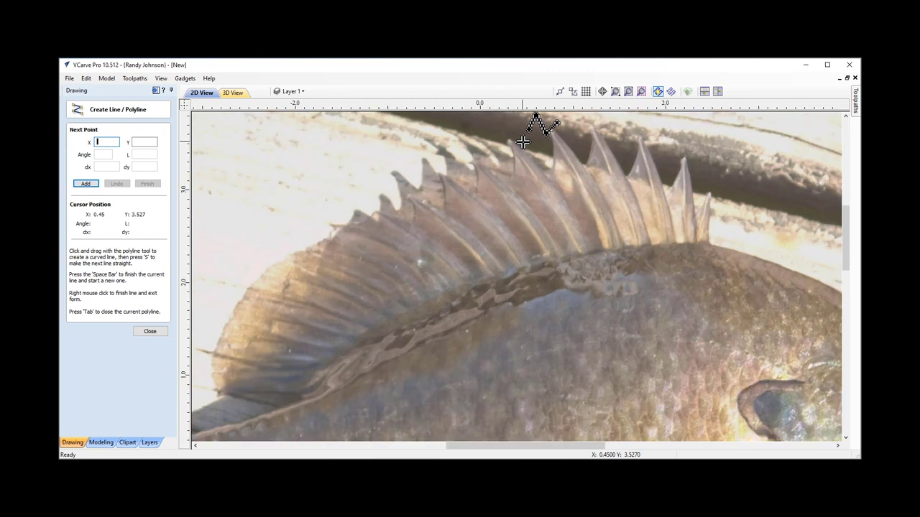
- Start the polyline at the dorsal fin's rear base, zig-zagging spine tips up to the tallest spine
{"action": "left_click", "coordinate": [710, 244]}
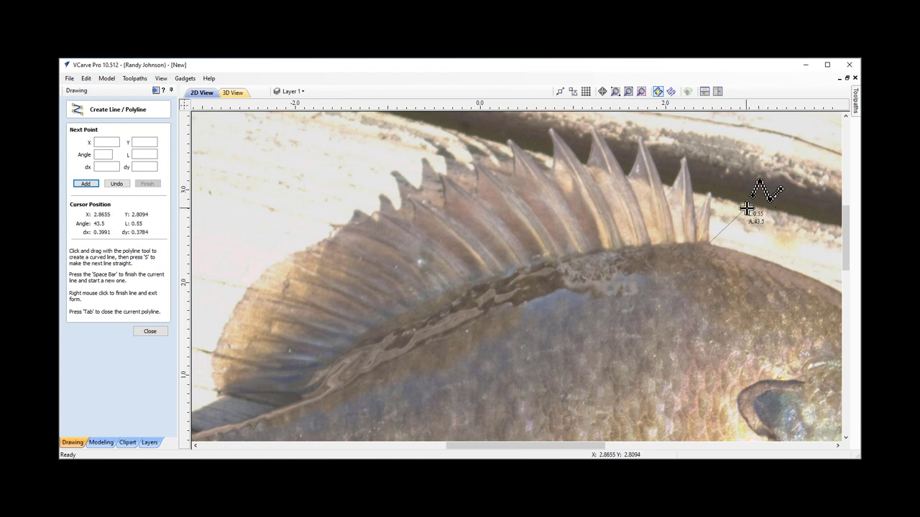
{"action": "left_click", "coordinate": [709, 192]}
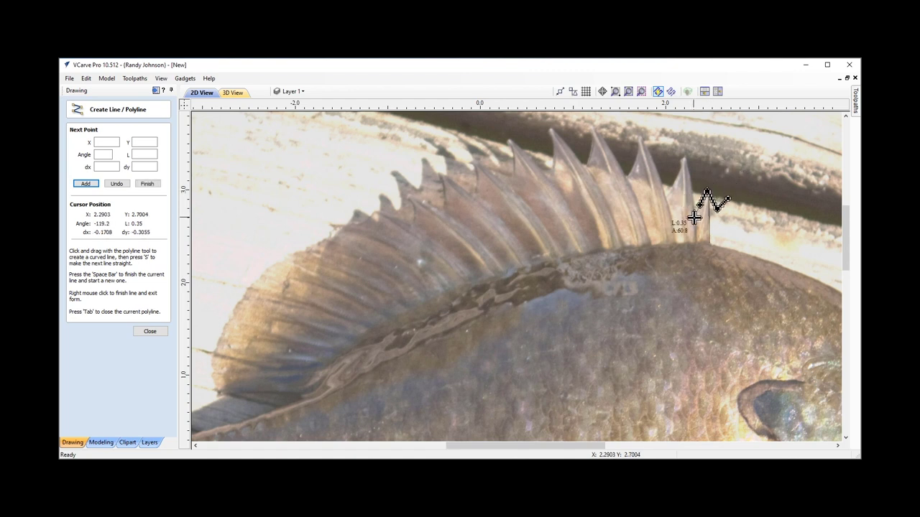
{"action": "left_click", "coordinate": [693, 217]}
{"action": "left_click", "coordinate": [684, 156]}
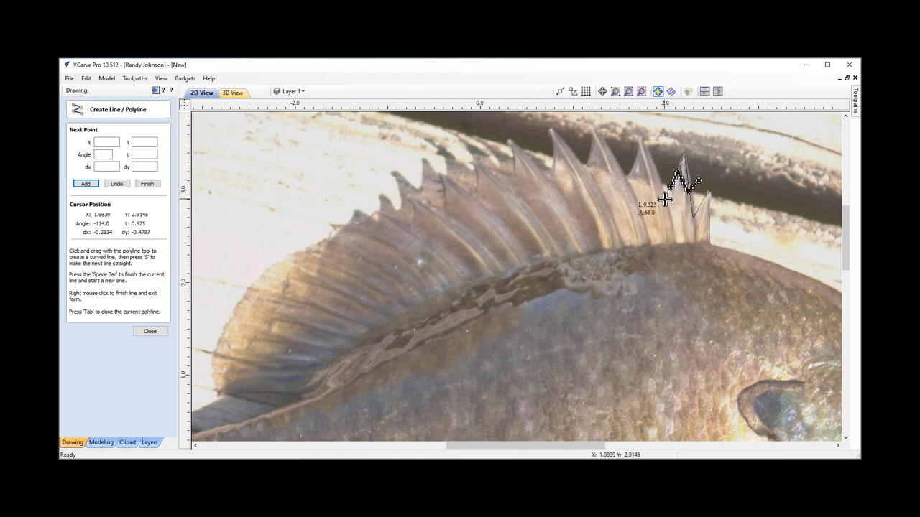
{"action": "left_click", "coordinate": [664, 195]}
{"action": "left_click", "coordinate": [643, 136]}
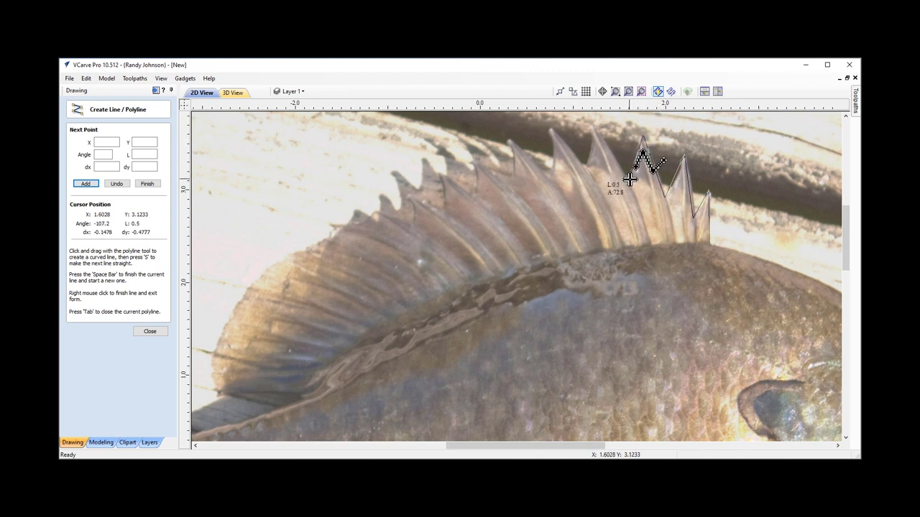
{"action": "left_click", "coordinate": [629, 177]}
{"action": "left_click", "coordinate": [591, 120]}
{"action": "left_click", "coordinate": [579, 165]}
- Continue the zig-zag across the front spines to the small spine at the fin's front
{"action": "left_click", "coordinate": [549, 127]}
{"action": "left_click", "coordinate": [551, 174]}
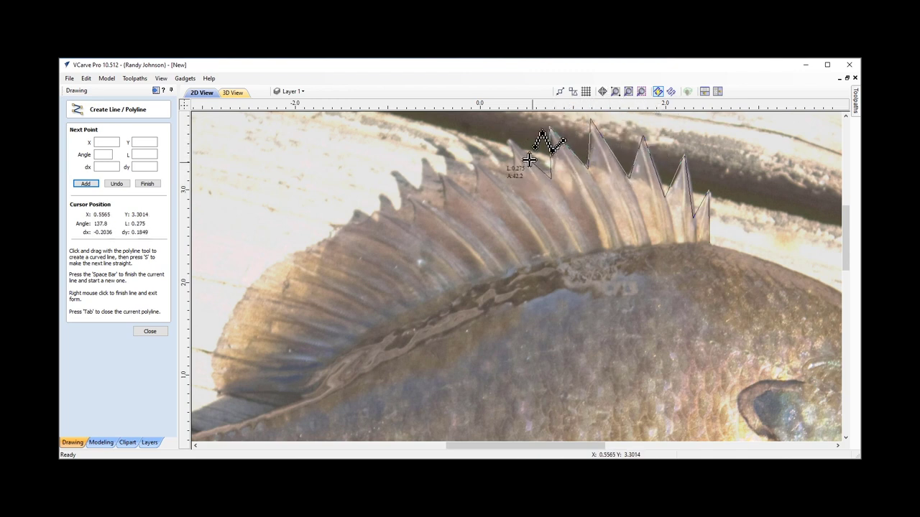
{"action": "left_click", "coordinate": [507, 139]}
{"action": "left_click", "coordinate": [514, 175]}
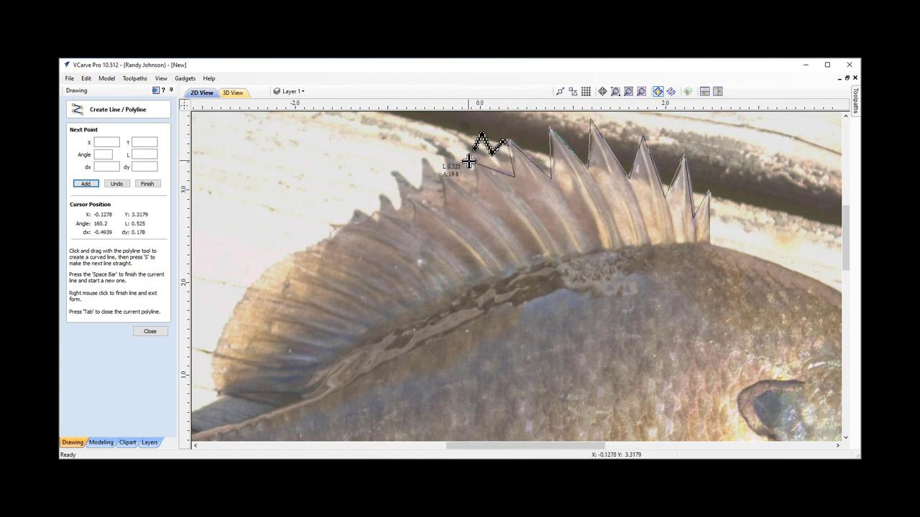
{"action": "left_click", "coordinate": [472, 164]}
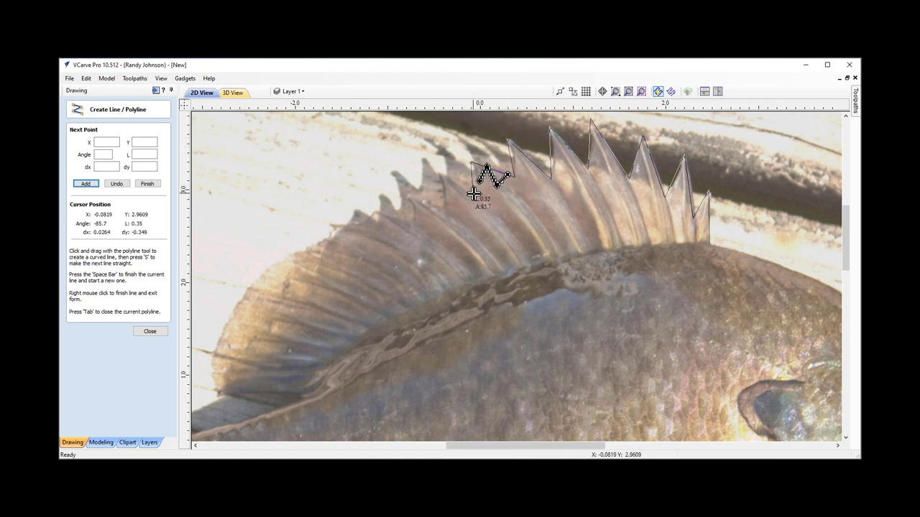
{"action": "left_click", "coordinate": [475, 194]}
{"action": "left_click", "coordinate": [439, 172]}
{"action": "left_click", "coordinate": [429, 205]}
{"action": "left_click", "coordinate": [410, 193]}
{"action": "left_click", "coordinate": [415, 229]}
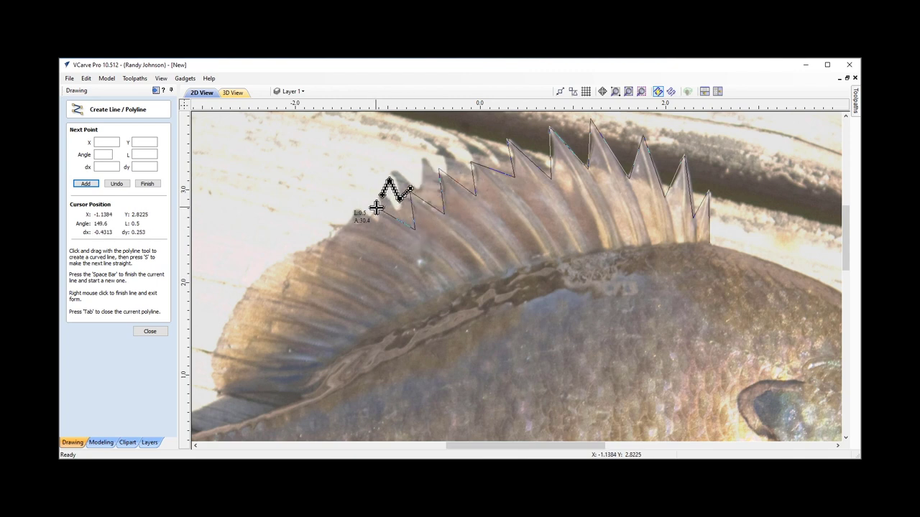
{"action": "left_click", "coordinate": [376, 207]}
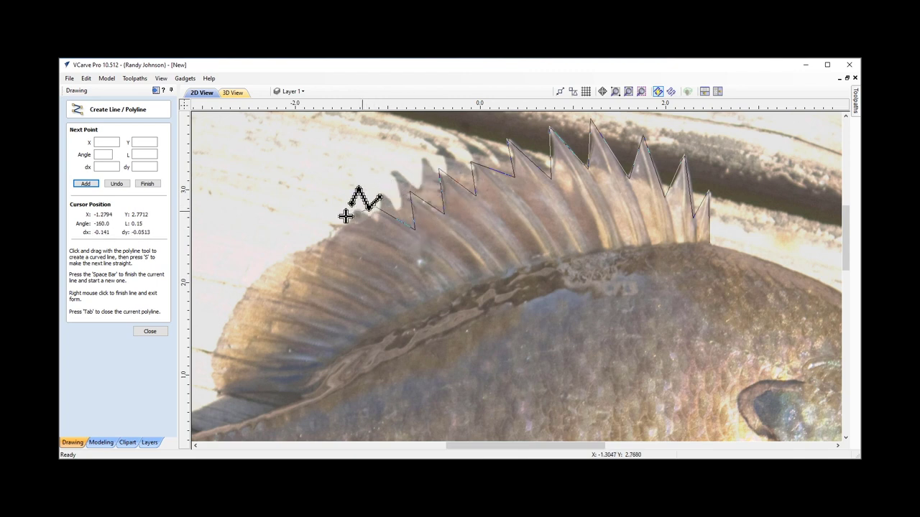
{"action": "scroll", "coordinate": [293, 253], "scroll_direction": "down", "scroll_amount": 1}
{"action": "scroll", "coordinate": [293, 253], "scroll_direction": "down", "scroll_amount": 2}
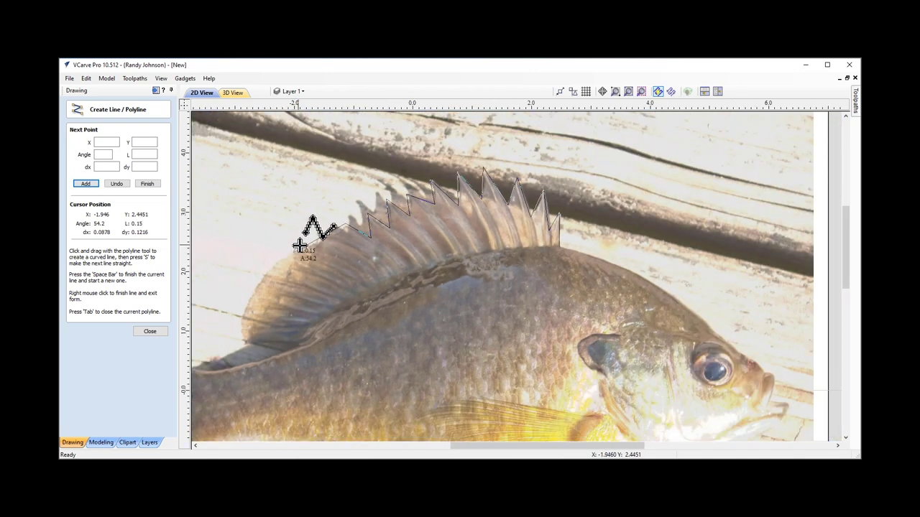
- Carry the outline down the back and around the tail fin's upper and lower tips
{"action": "scroll", "coordinate": [223, 321], "scroll_direction": "up", "scroll_amount": 2}
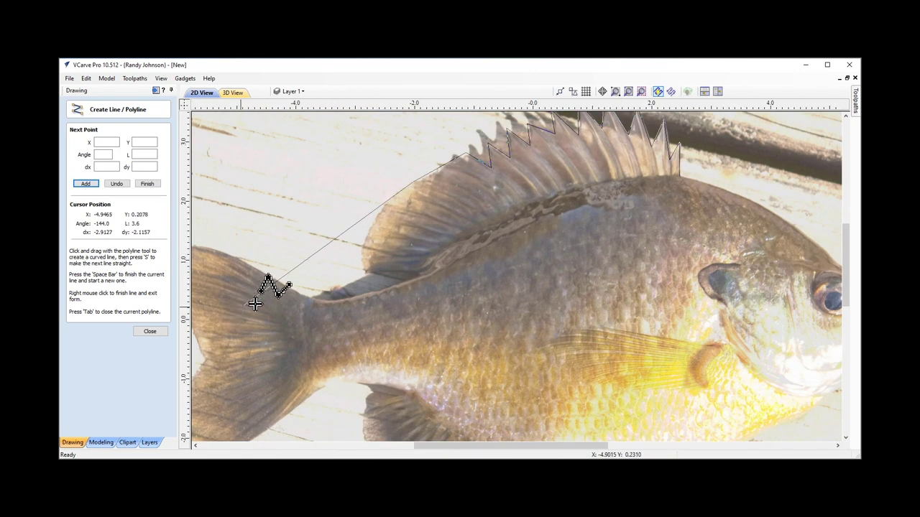
{"action": "left_click", "coordinate": [375, 274]}
{"action": "scroll", "coordinate": [427, 283], "scroll_direction": "down", "scroll_amount": 2}
{"action": "left_click", "coordinate": [438, 292]}
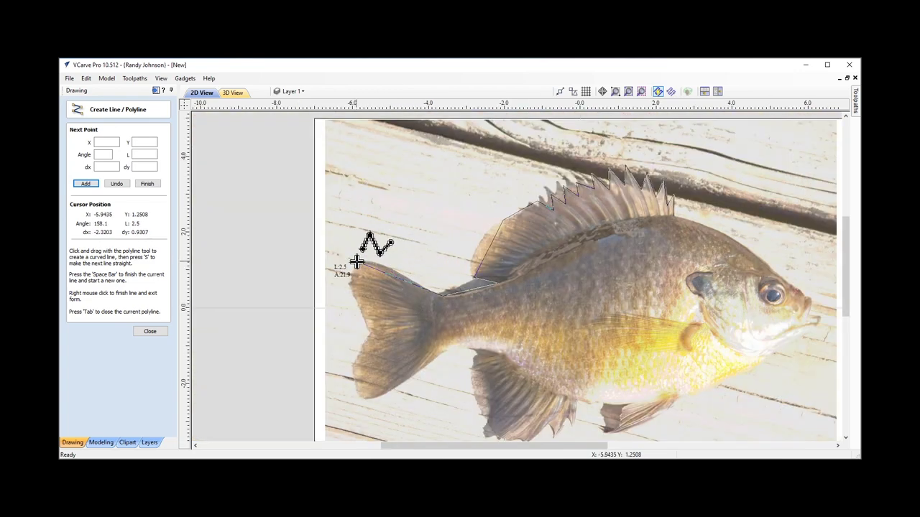
{"action": "left_click", "coordinate": [355, 260]}
{"action": "left_click", "coordinate": [347, 285]}
{"action": "left_click", "coordinate": [372, 326]}
{"action": "left_click", "coordinate": [354, 376]}
{"action": "left_click", "coordinate": [363, 404]}
{"action": "left_click", "coordinate": [455, 344]}
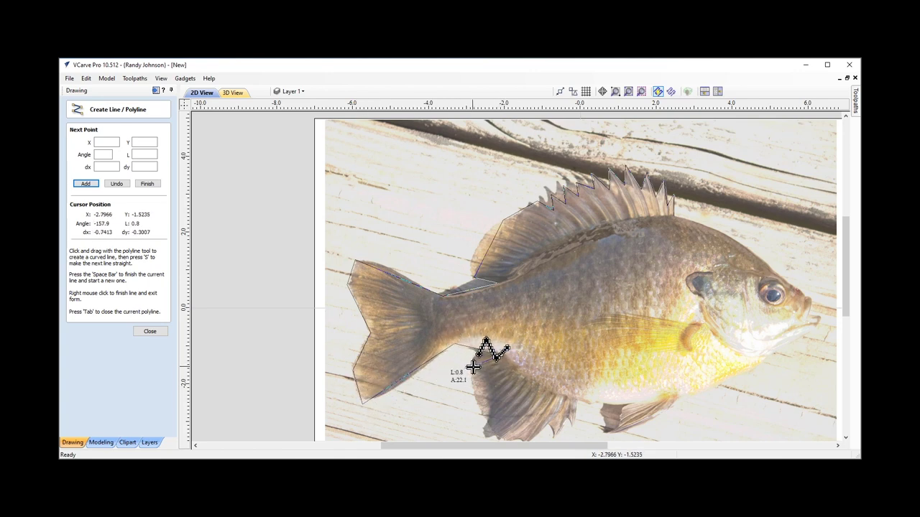
- Trace along the anal fin and small lower fin toward the throat
{"action": "left_click", "coordinate": [473, 367]}
{"action": "scroll", "coordinate": [474, 360], "scroll_direction": "down", "scroll_amount": 1}
{"action": "scroll", "coordinate": [470, 433], "scroll_direction": "up", "scroll_amount": 2}
{"action": "scroll", "coordinate": [476, 440], "scroll_direction": "up", "scroll_amount": 2}
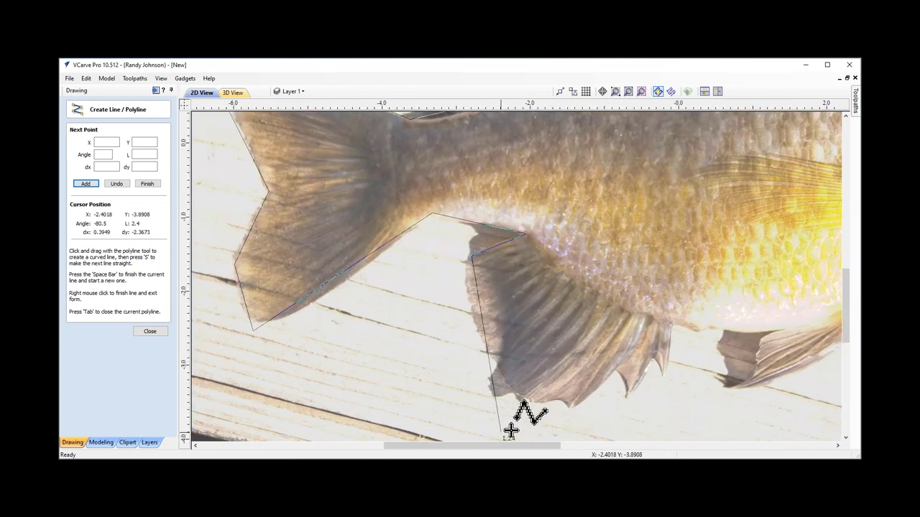
{"action": "left_click", "coordinate": [570, 412]}
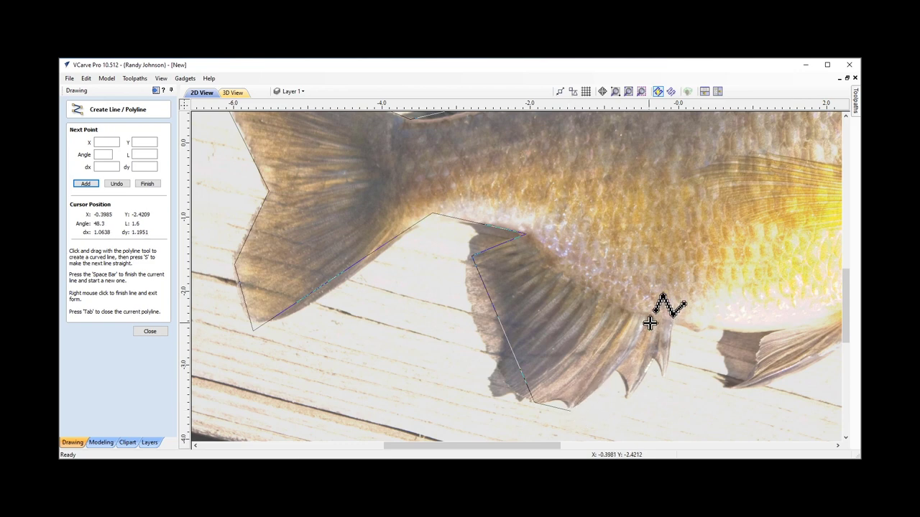
{"action": "scroll", "coordinate": [631, 325], "scroll_direction": "down", "scroll_amount": 1}
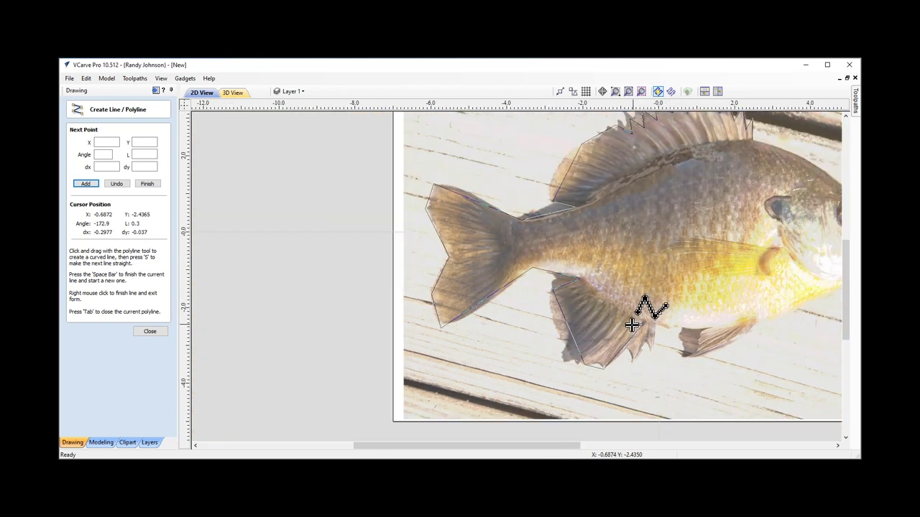
{"action": "left_click", "coordinate": [714, 326]}
{"action": "left_click", "coordinate": [687, 358]}
{"action": "left_click", "coordinate": [724, 349]}
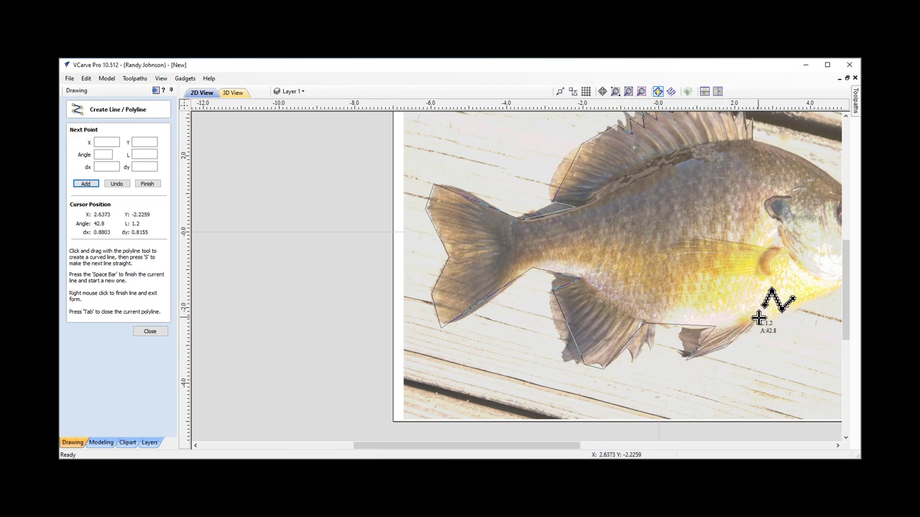
{"action": "scroll", "coordinate": [651, 353], "scroll_direction": "down", "scroll_amount": 3}
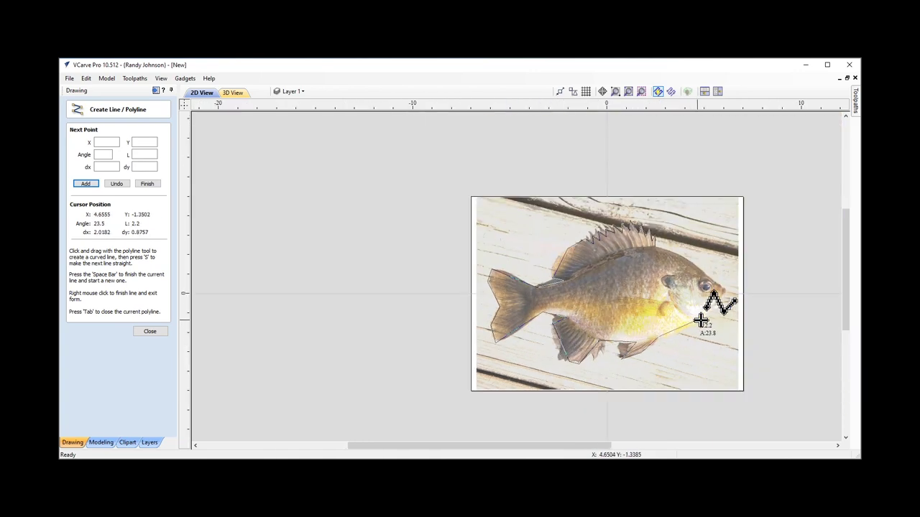
- Zoom in on the head and add outline points on the throat, chin and below the mouth
{"action": "scroll", "coordinate": [712, 319], "scroll_direction": "up", "scroll_amount": 2}
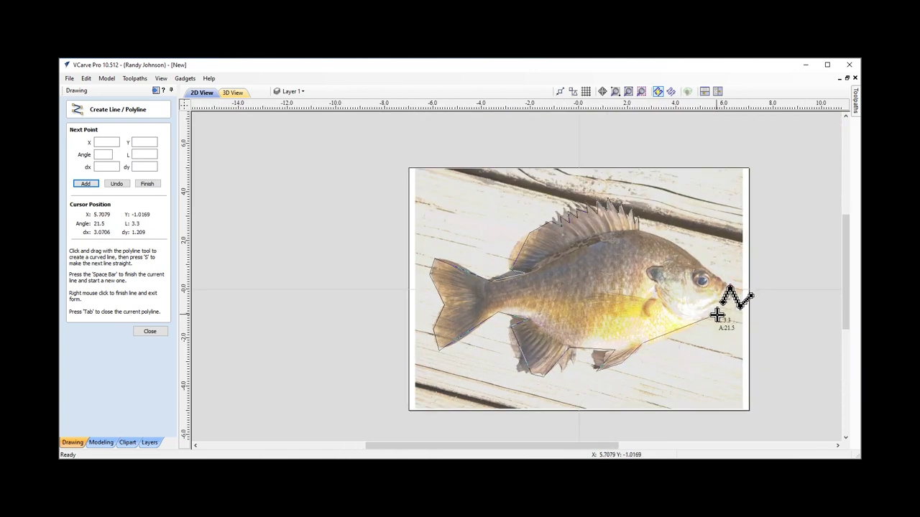
{"action": "scroll", "coordinate": [715, 323], "scroll_direction": "up", "scroll_amount": 3}
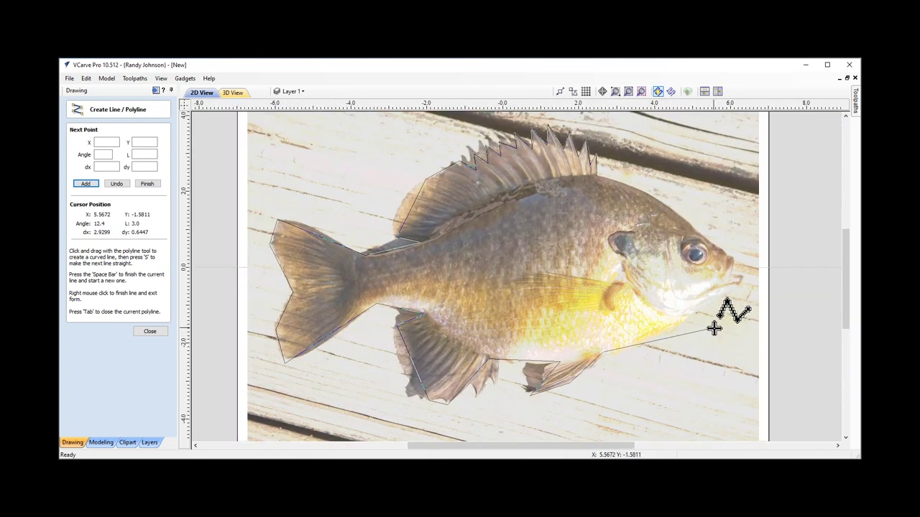
{"action": "left_click", "coordinate": [657, 336]}
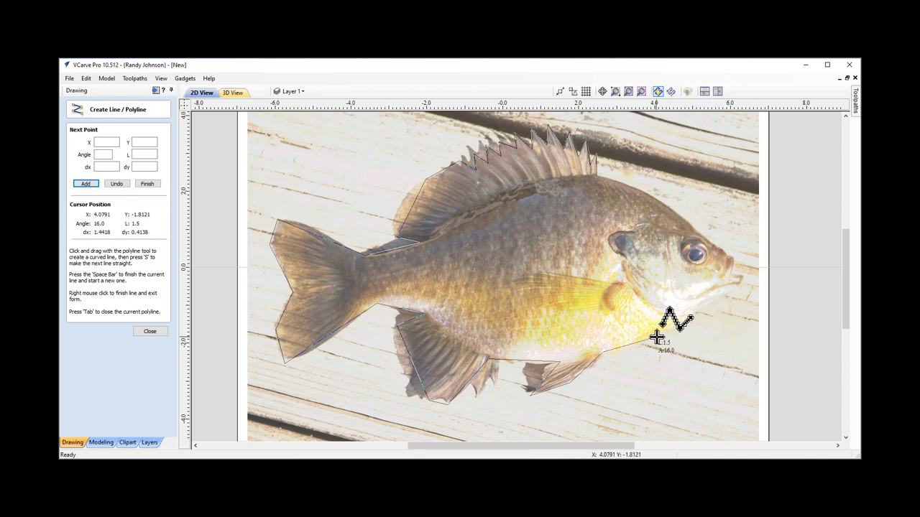
{"action": "left_click", "coordinate": [697, 312]}
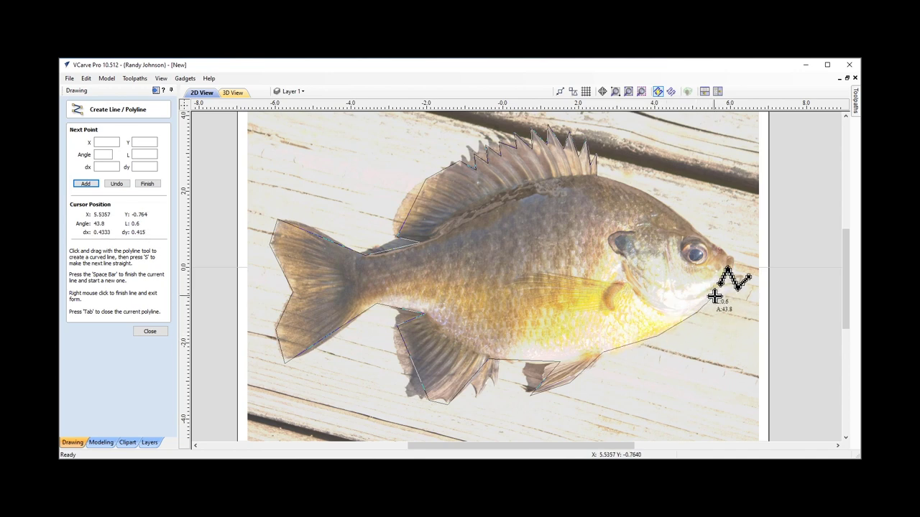
{"action": "scroll", "coordinate": [745, 271], "scroll_direction": "up", "scroll_amount": 4}
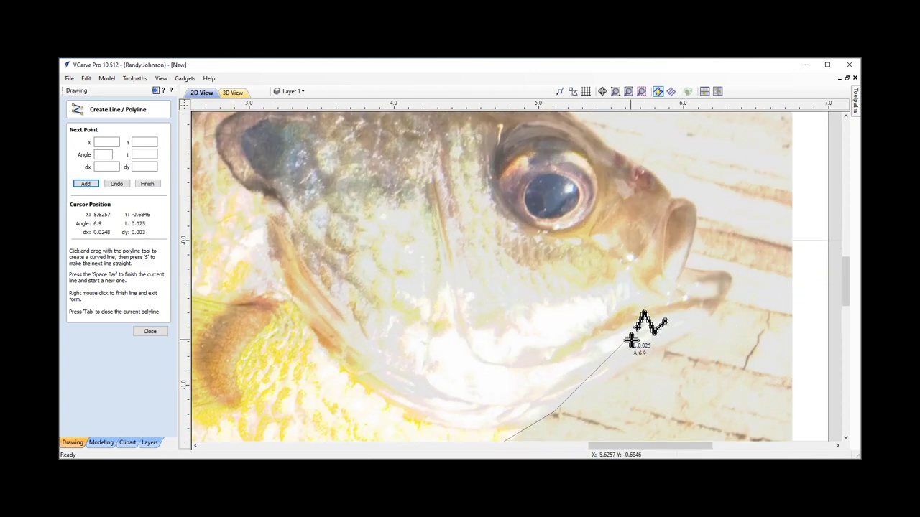
{"action": "left_click", "coordinate": [701, 329]}
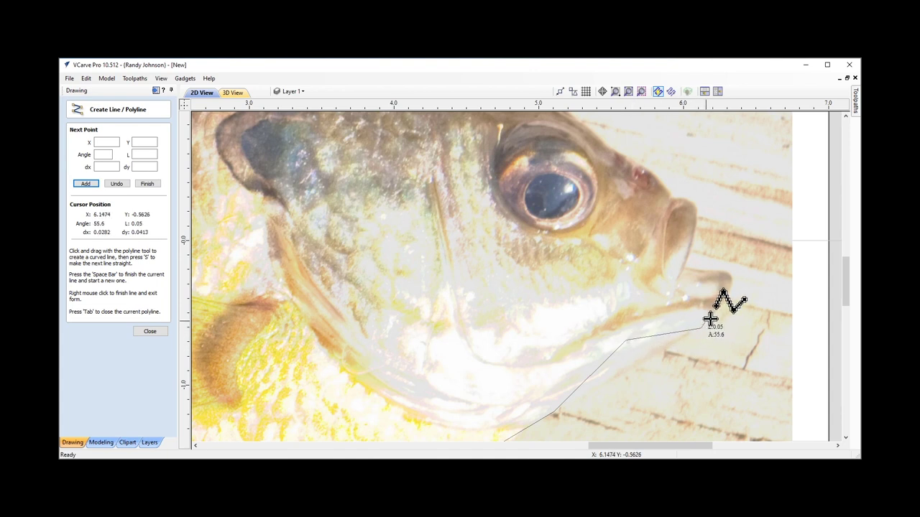
- Trace around the lower and upper lips and up the forehead above the eye
{"action": "left_click", "coordinate": [732, 284]}
{"action": "left_click", "coordinate": [718, 269]}
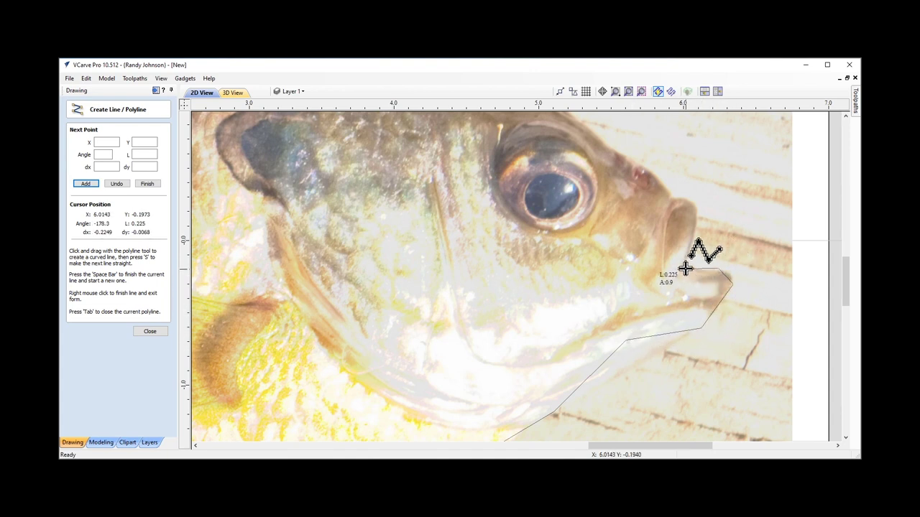
{"action": "left_click", "coordinate": [684, 269]}
{"action": "left_click", "coordinate": [697, 227]}
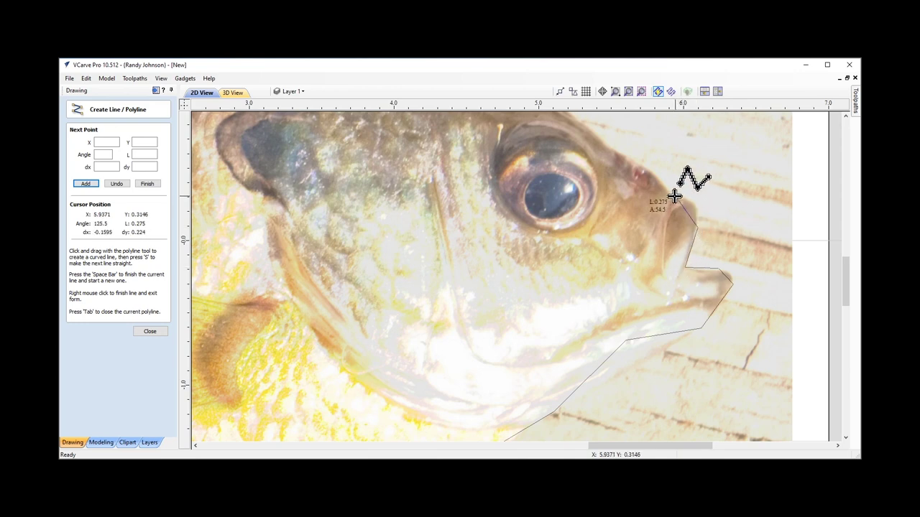
{"action": "left_click", "coordinate": [674, 196]}
{"action": "left_click", "coordinate": [609, 151]}
{"action": "scroll", "coordinate": [709, 278], "scroll_direction": "down", "scroll_amount": 5}
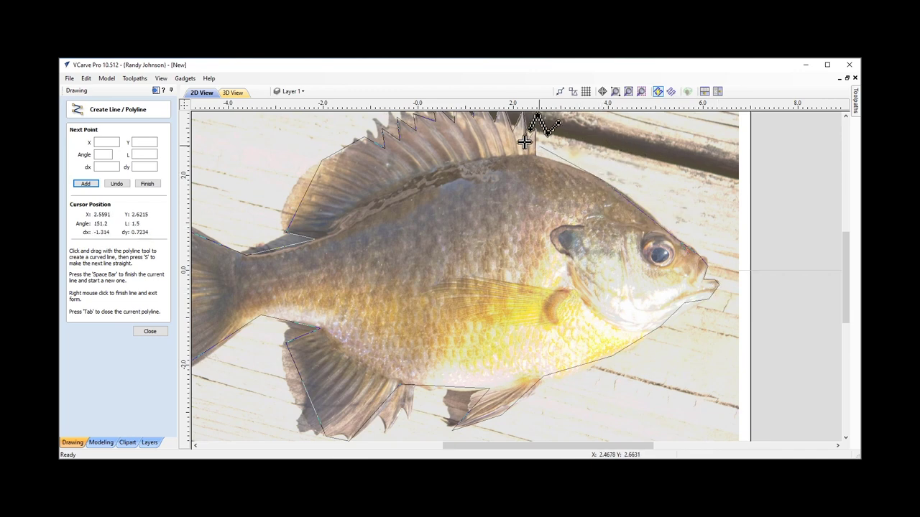
{"action": "scroll", "coordinate": [517, 142], "scroll_direction": "up", "scroll_amount": 3}
{"action": "scroll", "coordinate": [517, 142], "scroll_direction": "up", "scroll_amount": 3}
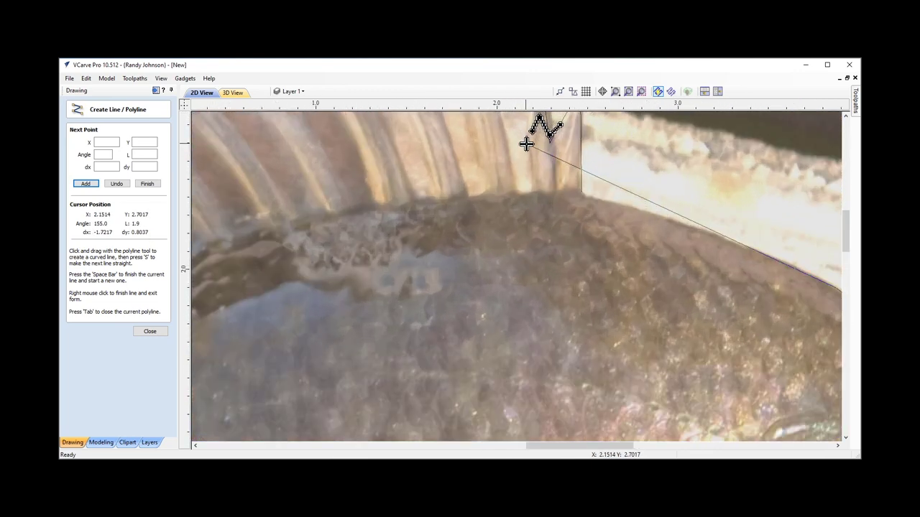
- Enable Geometry Snapping and snap onto the start point to close the fish outline
{"action": "left_click", "coordinate": [559, 91]}
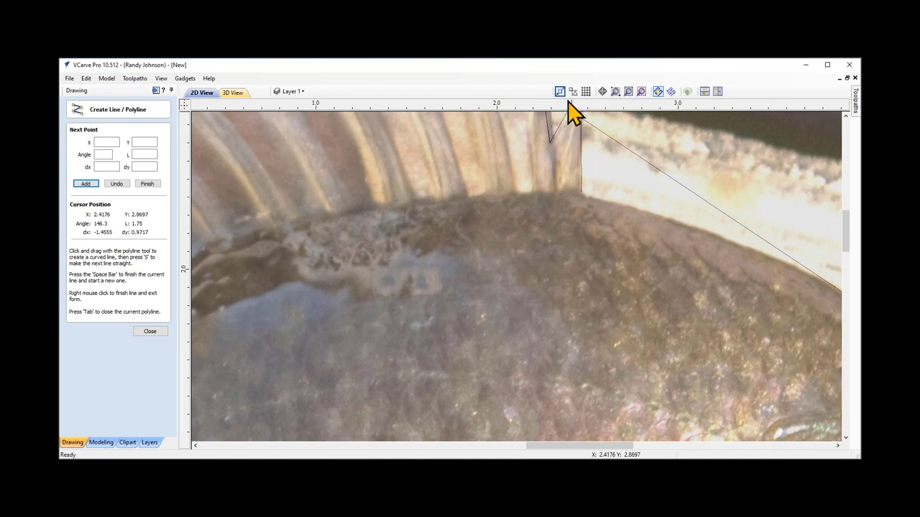
{"action": "left_click", "coordinate": [581, 191]}
{"action": "scroll", "coordinate": [582, 192], "scroll_direction": "down", "scroll_amount": 5}
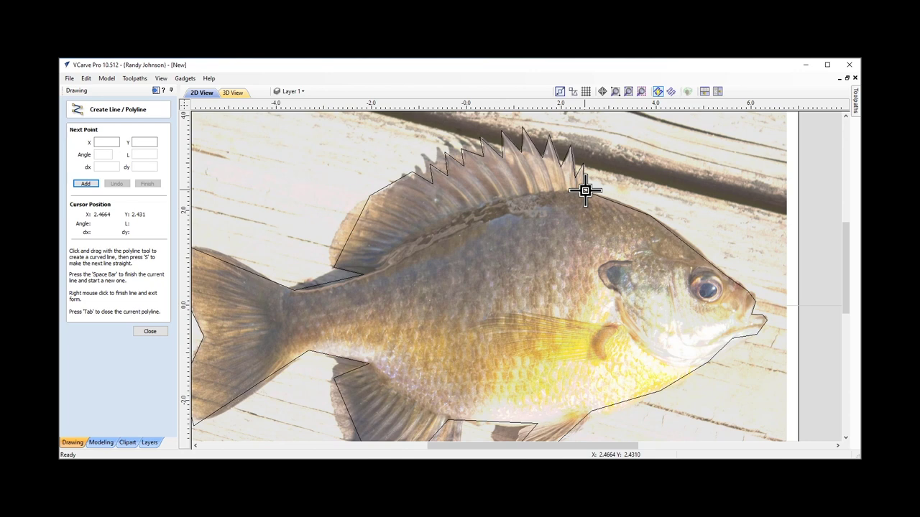
- Finish line drawing and select the 12.4931 × 7.3914 inch fish outline vector
{"action": "left_click", "coordinate": [150, 335]}
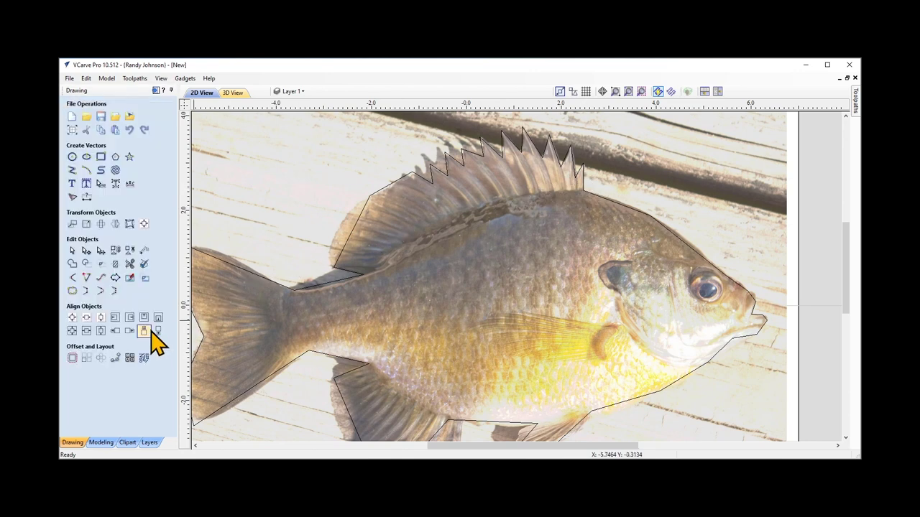
{"action": "scroll", "coordinate": [661, 273], "scroll_direction": "down", "scroll_amount": 1}
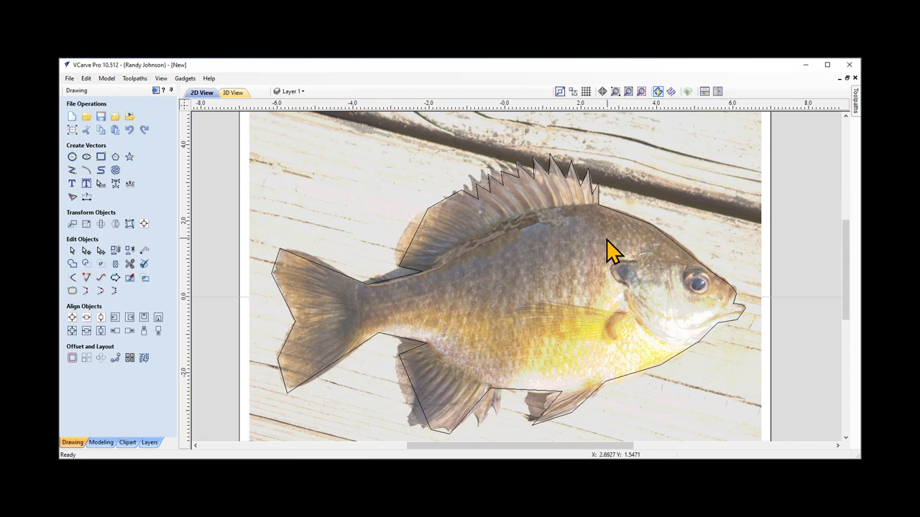
{"action": "left_click", "coordinate": [594, 193]}
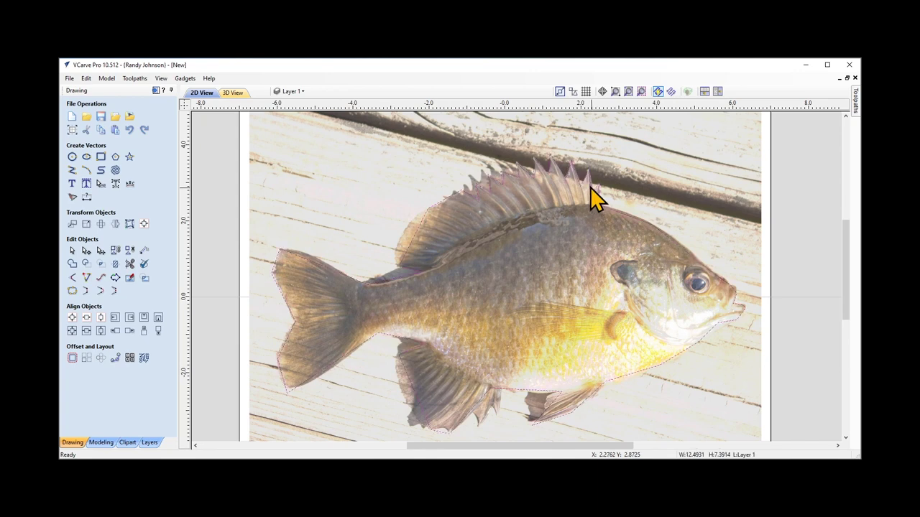
{"action": "scroll", "coordinate": [542, 156], "scroll_direction": "up", "scroll_amount": 3}
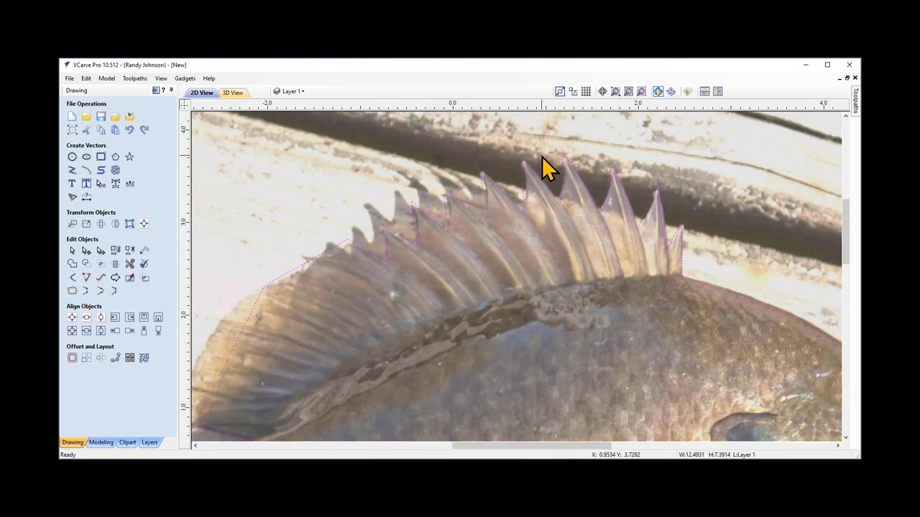
- Switch the selected fish outline into Node Edit Mode and zoom in on the dorsal fin spines
{"action": "right_click", "coordinate": [642, 127]}
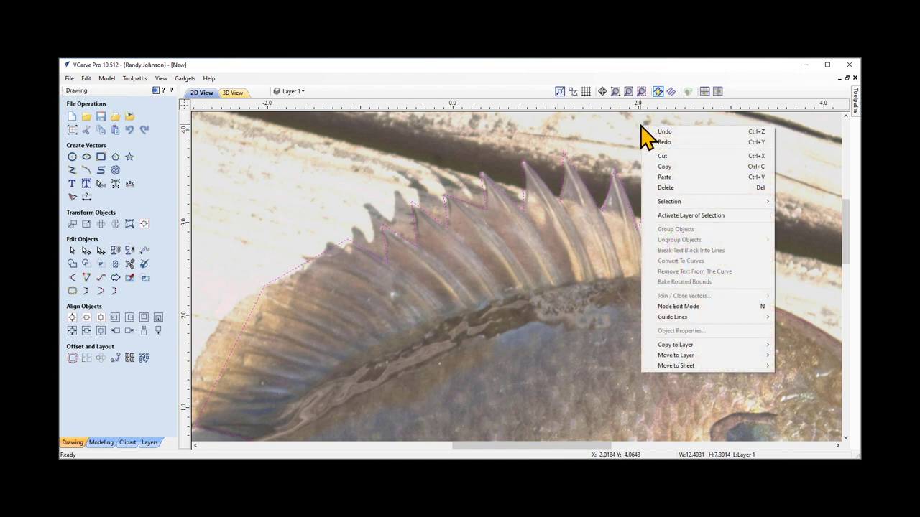
{"action": "left_click", "coordinate": [684, 307]}
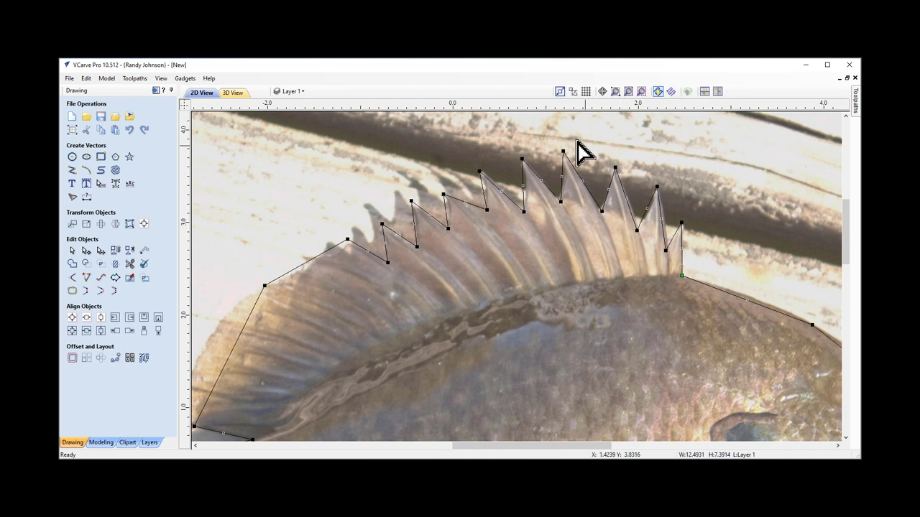
{"action": "scroll", "coordinate": [551, 143], "scroll_direction": "up", "scroll_amount": 2}
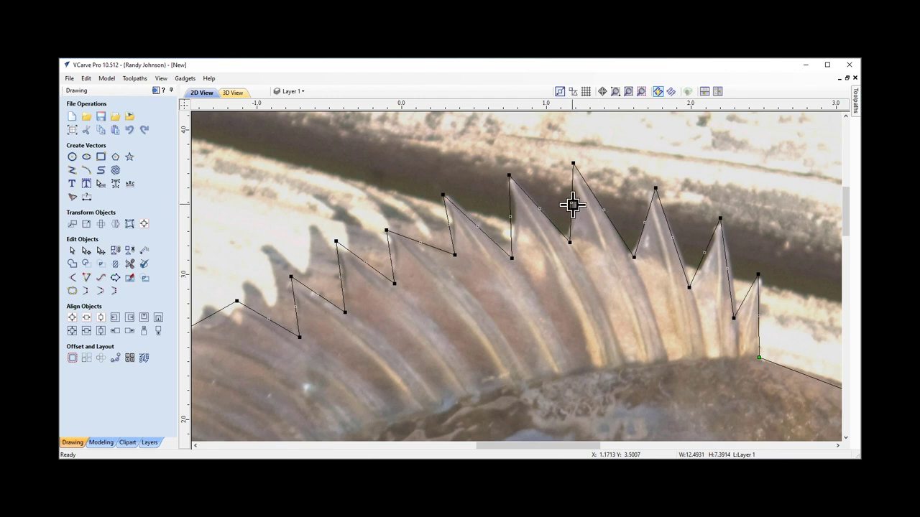
- Make the first dorsal fin spine point smooth and bend its segments to follow the spine
{"action": "left_click_drag", "start_coordinate": [573, 205], "coordinate": [584, 214]}
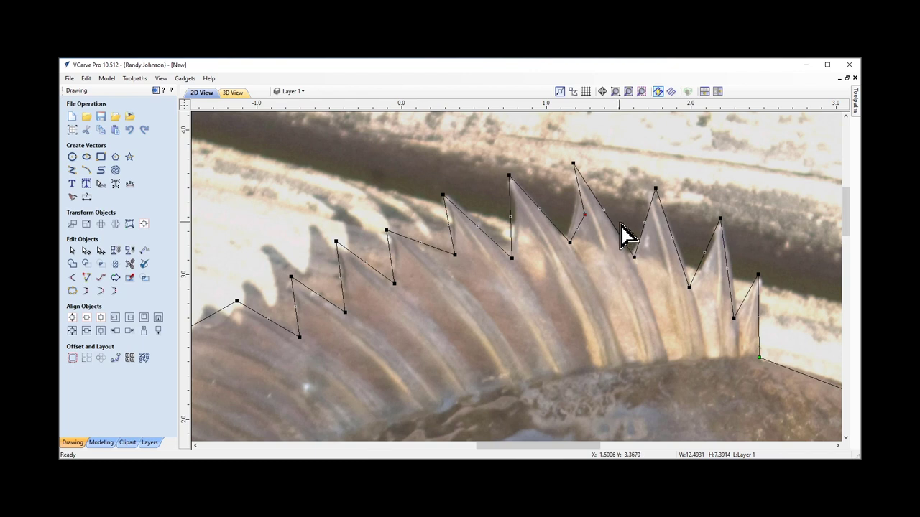
{"action": "left_click", "coordinate": [650, 226]}
{"action": "left_click", "coordinate": [651, 226]}
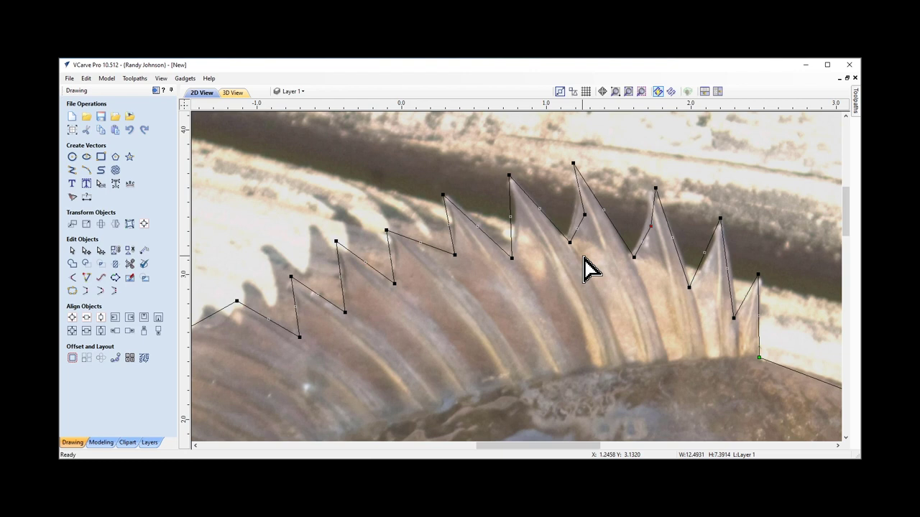
{"action": "right_click", "coordinate": [583, 214]}
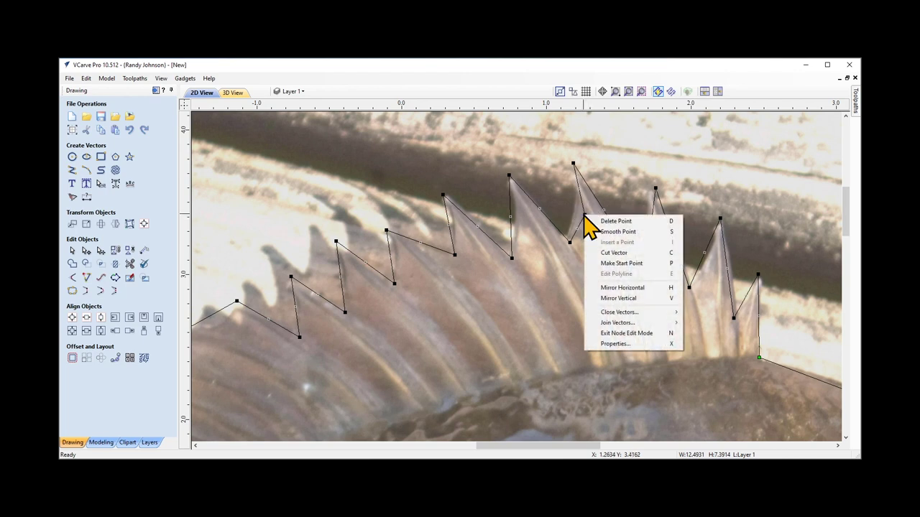
{"action": "left_click", "coordinate": [628, 232]}
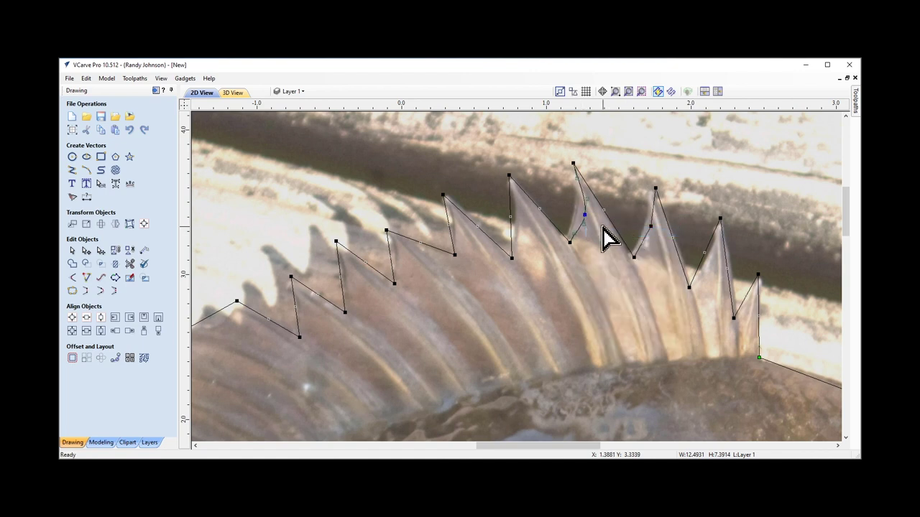
{"action": "left_click_drag", "start_coordinate": [580, 214], "coordinate": [577, 214]}
{"action": "left_click", "coordinate": [569, 241]}
{"action": "left_click_drag", "start_coordinate": [577, 213], "coordinate": [577, 209]}
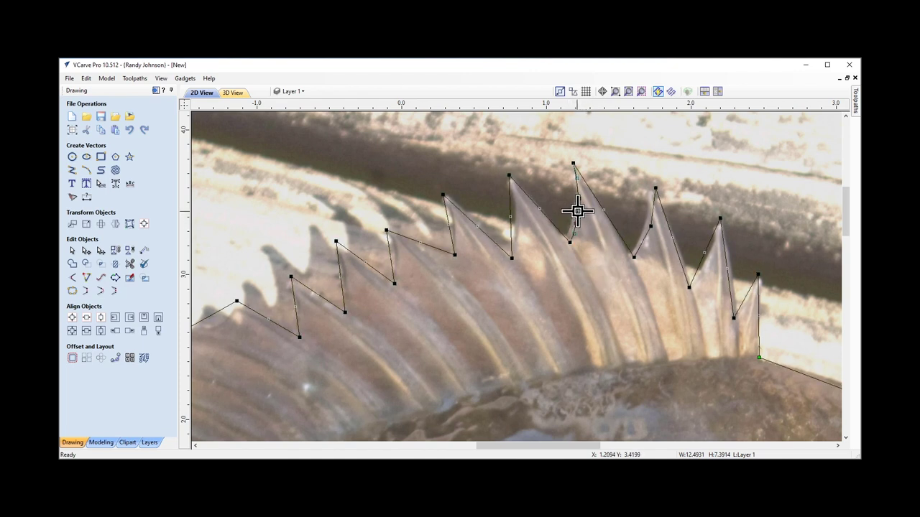
- Turn three more dorsal fin spine nodes into smooth points and curve the next spine edge
{"action": "right_click", "coordinate": [650, 228]}
{"action": "left_click", "coordinate": [677, 245]}
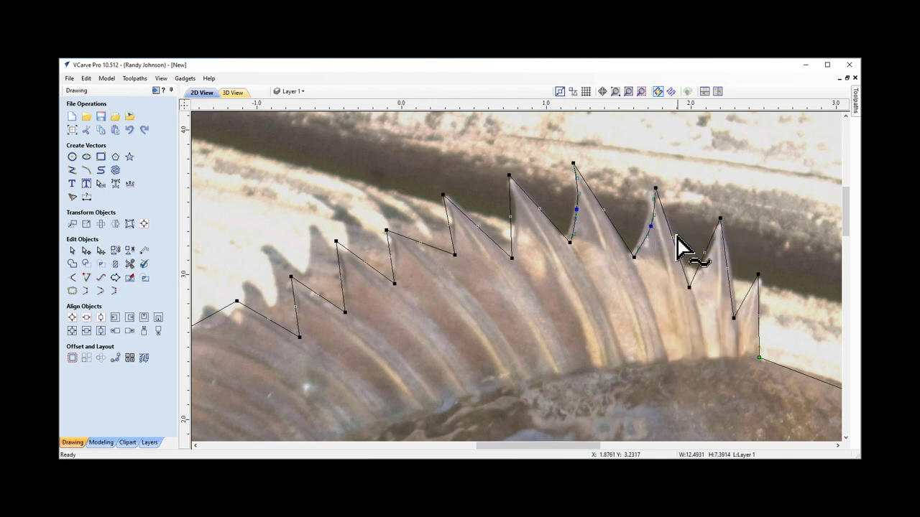
{"action": "left_click_drag", "start_coordinate": [646, 223], "coordinate": [649, 183]}
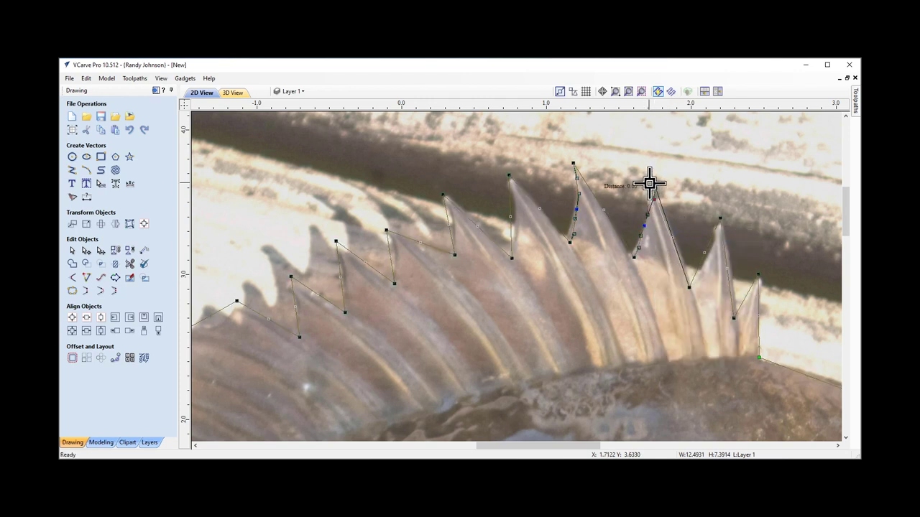
{"action": "right_click", "coordinate": [710, 263]}
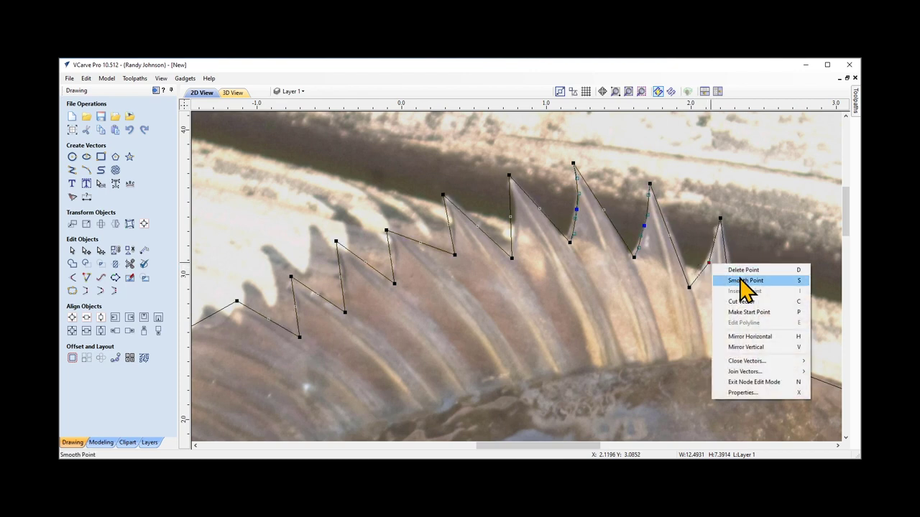
{"action": "left_click", "coordinate": [744, 281]}
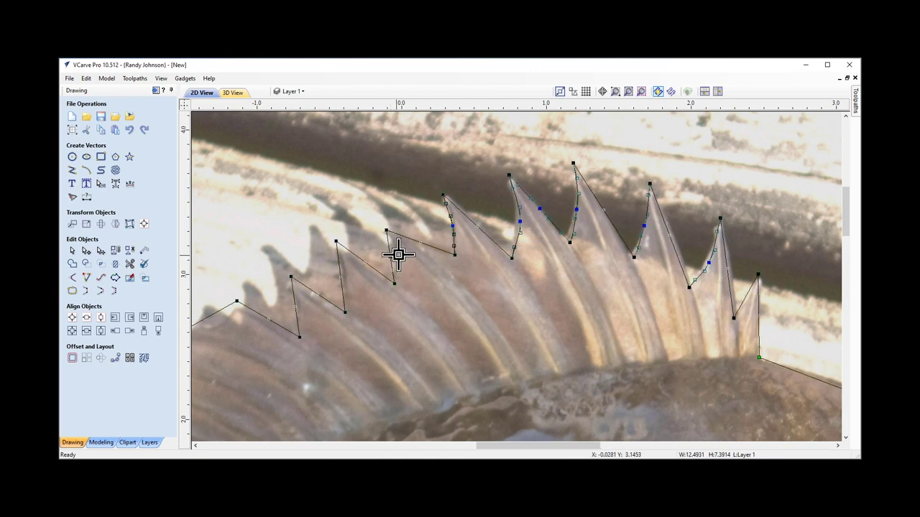
{"action": "right_click", "coordinate": [396, 256]}
{"action": "left_click", "coordinate": [429, 272]}
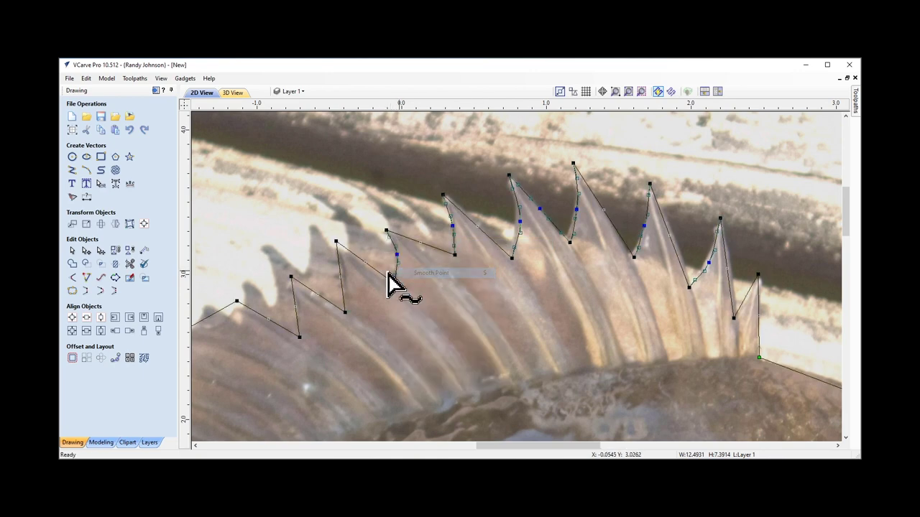
- Smooth the leftmost spine node and the fin's front peak node, pulling the peak down to fit
{"action": "scroll", "coordinate": [444, 295], "scroll_direction": "down", "scroll_amount": 3}
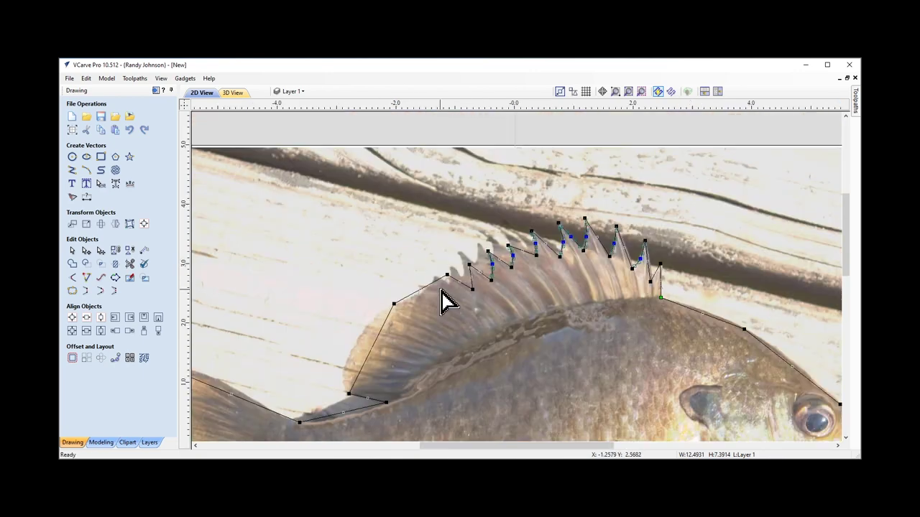
{"action": "scroll", "coordinate": [443, 294], "scroll_direction": "up", "scroll_amount": 4}
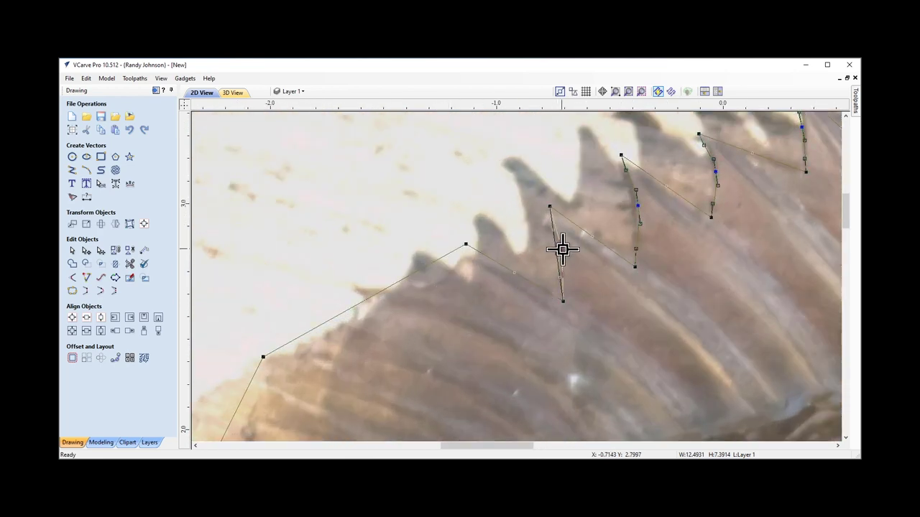
{"action": "right_click", "coordinate": [562, 250]}
{"action": "left_click", "coordinate": [604, 267]}
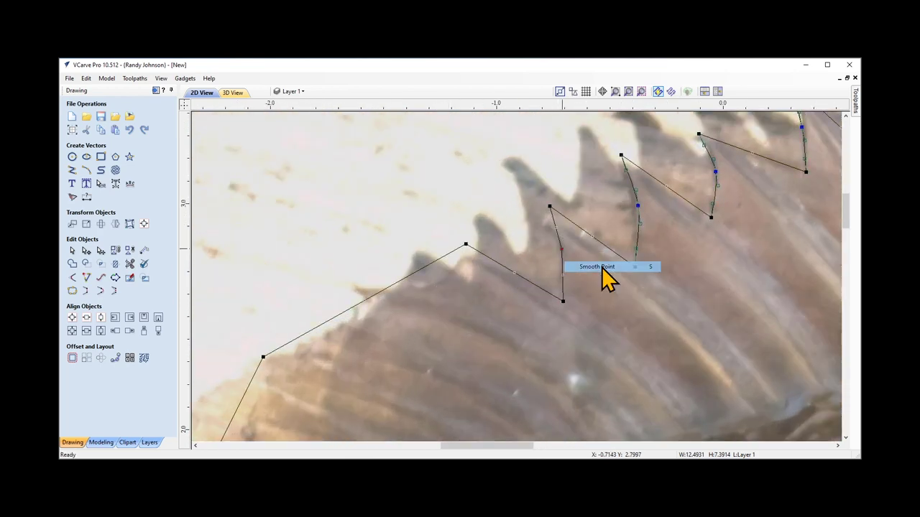
{"action": "right_click", "coordinate": [465, 245]}
{"action": "left_click", "coordinate": [495, 264]}
{"action": "scroll", "coordinate": [503, 267], "scroll_direction": "down", "scroll_amount": 5}
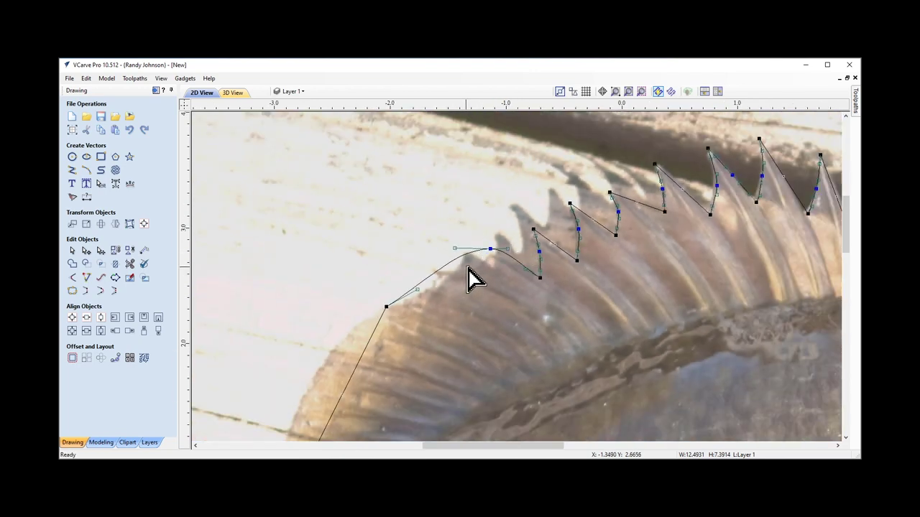
{"action": "left_click_drag", "start_coordinate": [482, 255], "coordinate": [481, 263]}
{"action": "scroll", "coordinate": [506, 294], "scroll_direction": "down", "scroll_amount": 4}
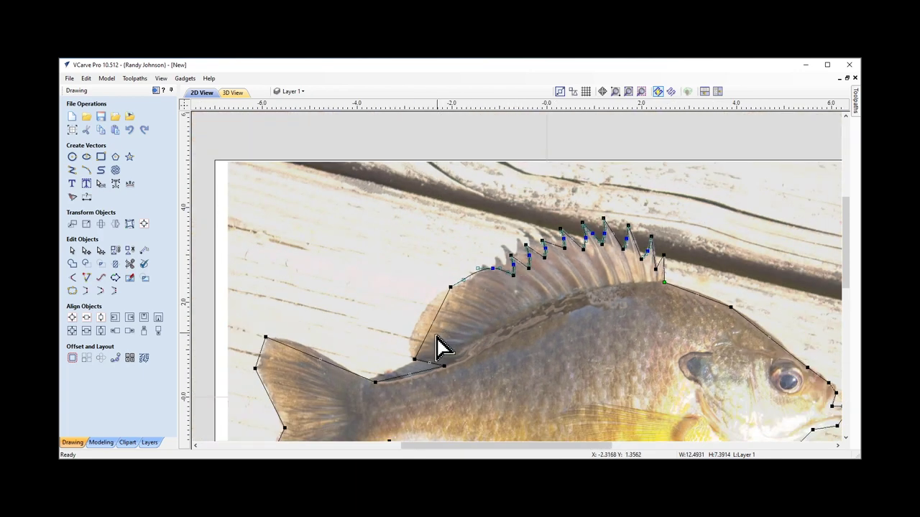
{"action": "scroll", "coordinate": [415, 360], "scroll_direction": "up", "scroll_amount": 5}
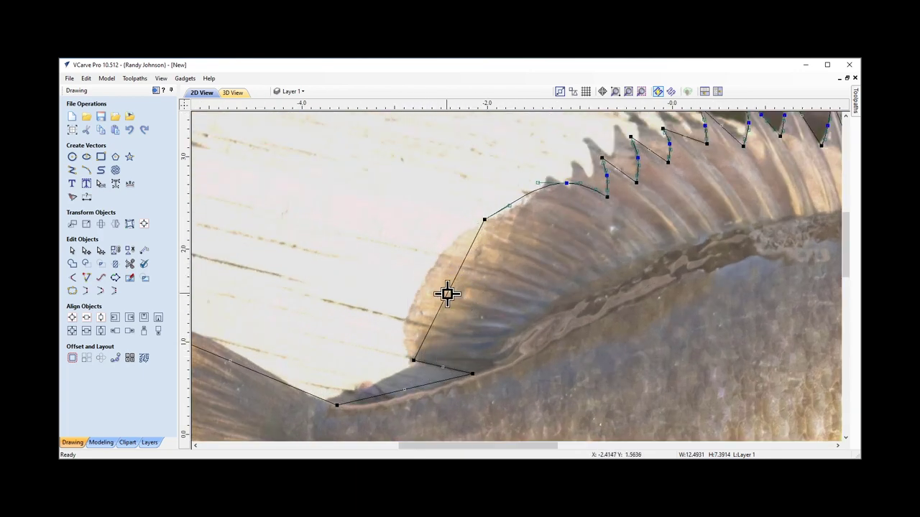
- Curve the dorsal fin's front and lower edges, delete the redundant node, and refine the handle
{"action": "left_click_drag", "start_coordinate": [447, 293], "coordinate": [421, 281]}
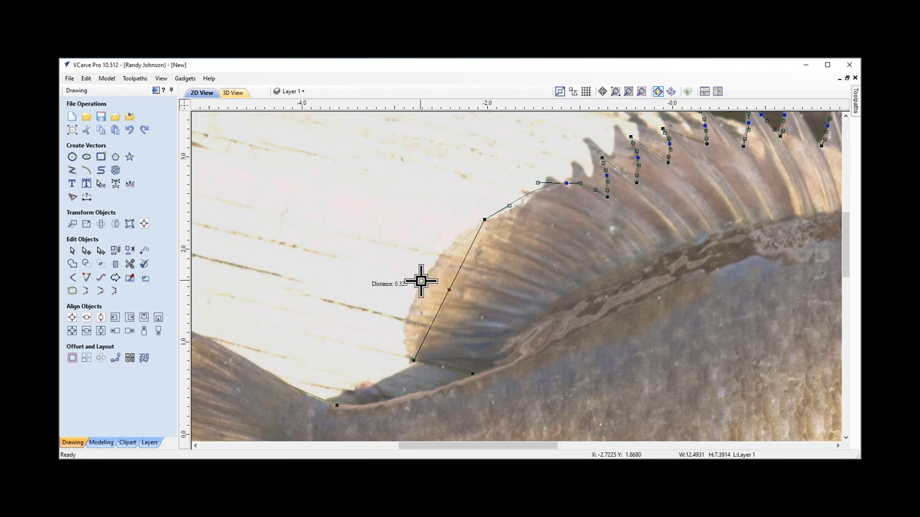
{"action": "right_click", "coordinate": [421, 281]}
{"action": "left_click", "coordinate": [446, 297]}
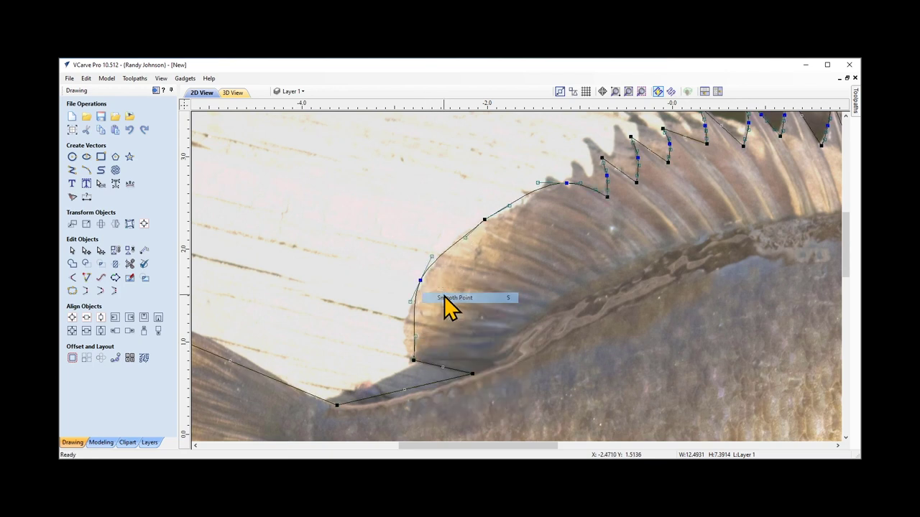
{"action": "left_click_drag", "start_coordinate": [413, 334], "coordinate": [392, 333]}
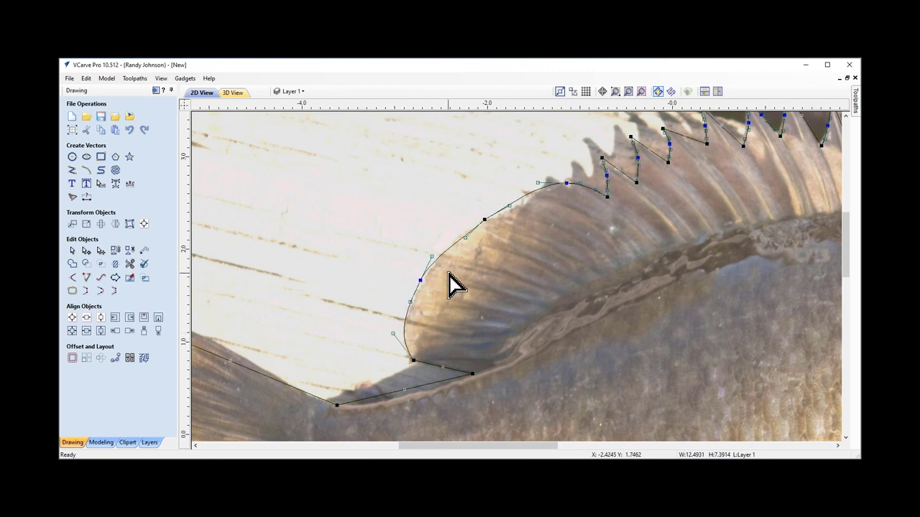
{"action": "right_click", "coordinate": [484, 219]}
{"action": "left_click", "coordinate": [518, 226]}
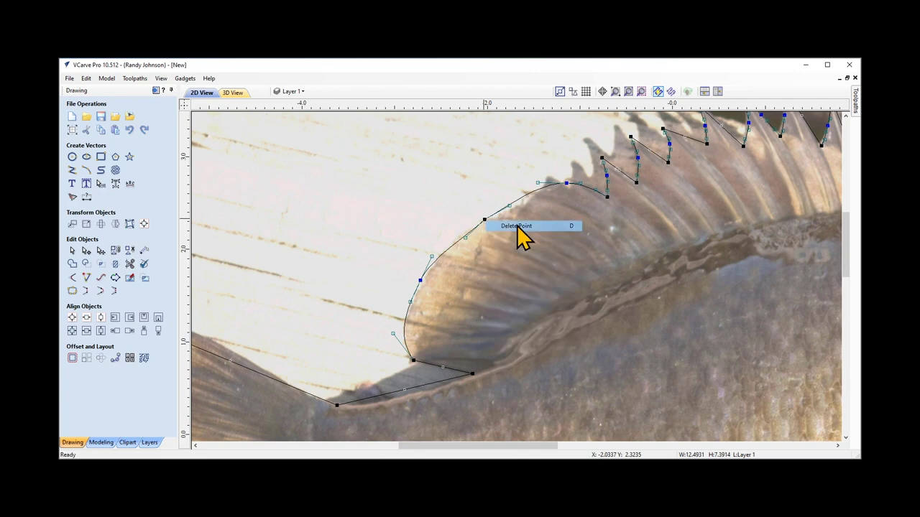
{"action": "left_click_drag", "start_coordinate": [538, 181], "coordinate": [524, 177]}
- Smooth the tail nodes: where tail meets body, top-left corner, left node and lower tip
{"action": "scroll", "coordinate": [528, 262], "scroll_direction": "down", "scroll_amount": 4}
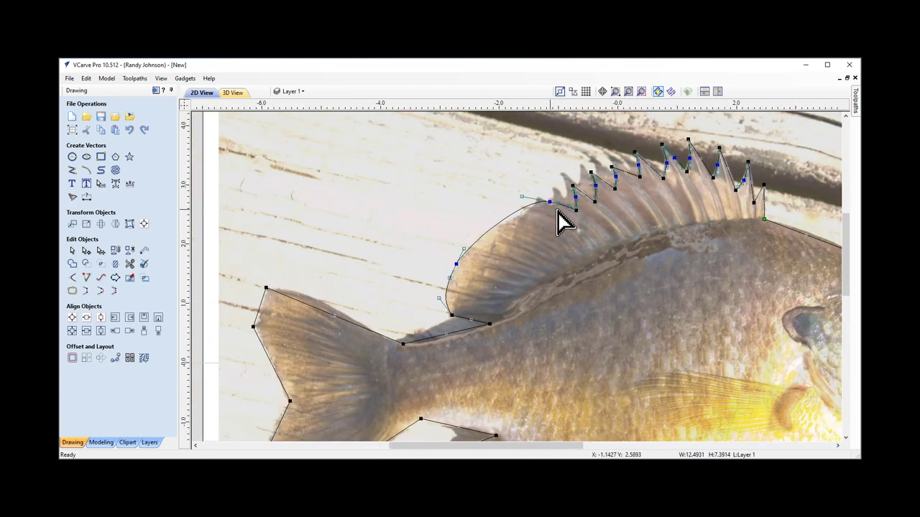
{"action": "scroll", "coordinate": [491, 318], "scroll_direction": "up", "scroll_amount": 4}
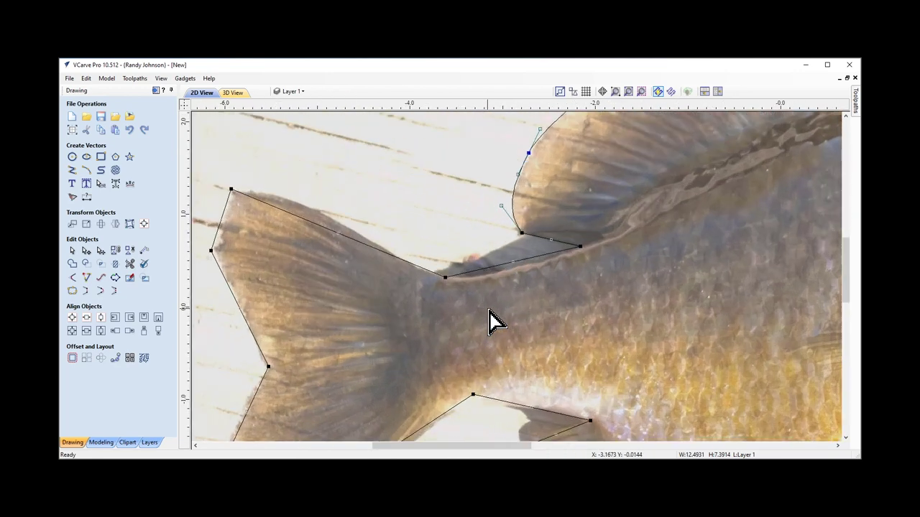
{"action": "right_click", "coordinate": [444, 279]}
{"action": "left_click", "coordinate": [466, 294]}
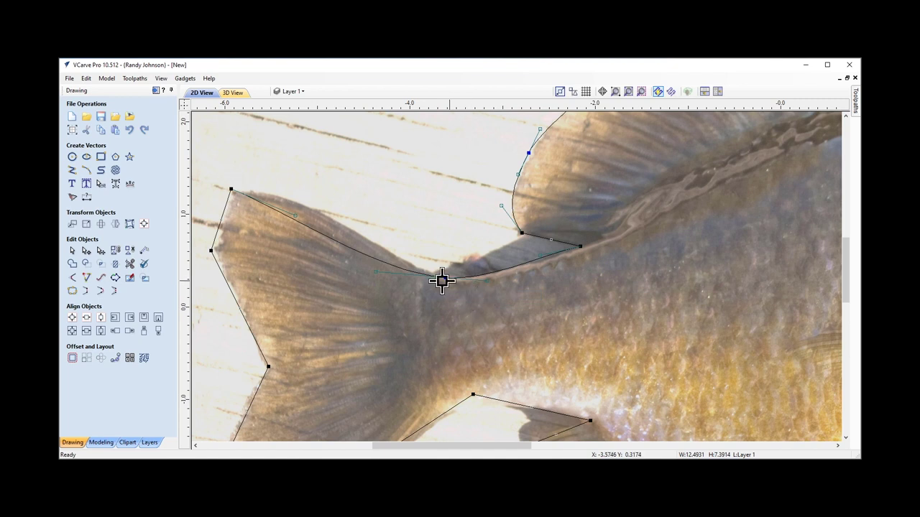
{"action": "right_click", "coordinate": [229, 188]}
{"action": "left_click", "coordinate": [253, 205]}
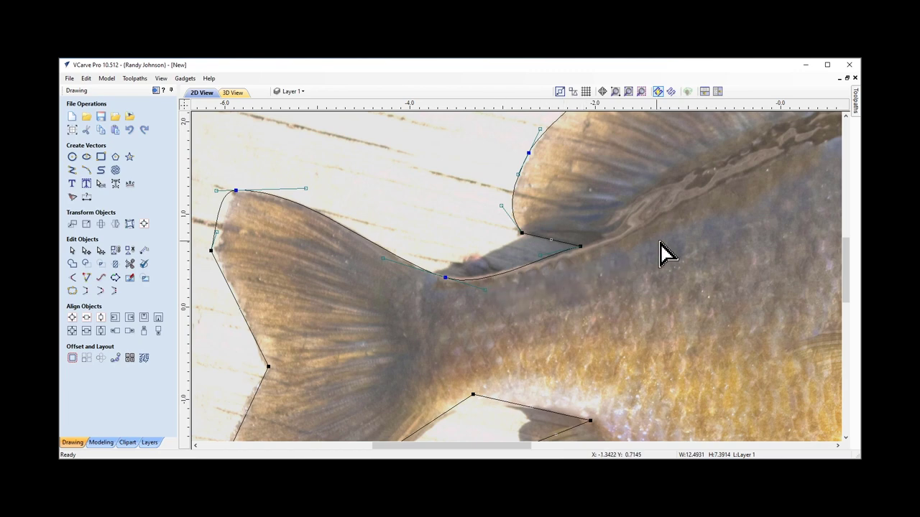
{"action": "scroll", "coordinate": [565, 237], "scroll_direction": "down", "scroll_amount": 3}
{"action": "scroll", "coordinate": [410, 295], "scroll_direction": "up", "scroll_amount": 3}
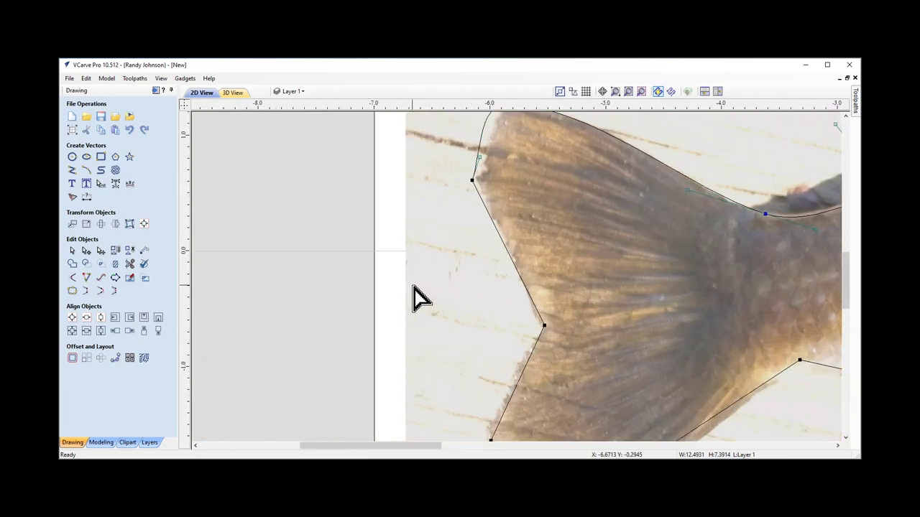
{"action": "scroll", "coordinate": [444, 269], "scroll_direction": "down", "scroll_amount": 1}
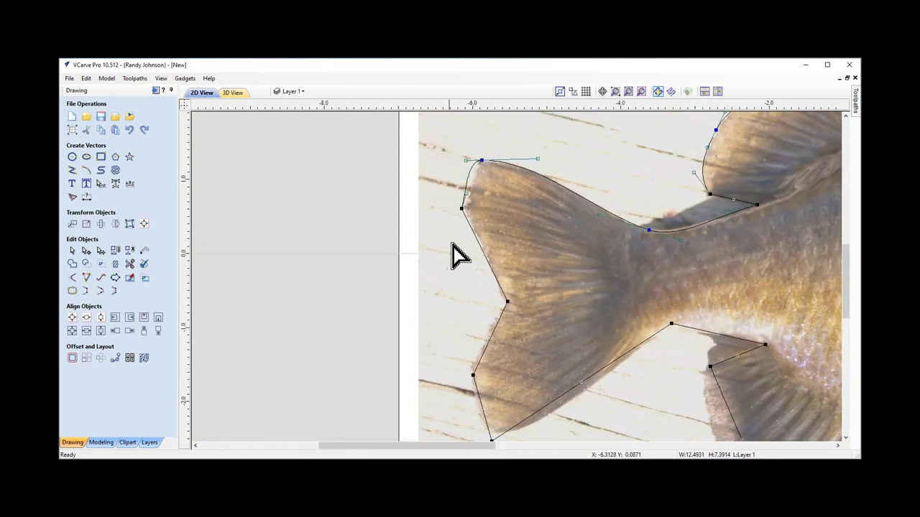
{"action": "key", "text": "s"}
{"action": "scroll", "coordinate": [549, 204], "scroll_direction": "up", "scroll_amount": 2}
{"action": "scroll", "coordinate": [462, 244], "scroll_direction": "down", "scroll_amount": 3}
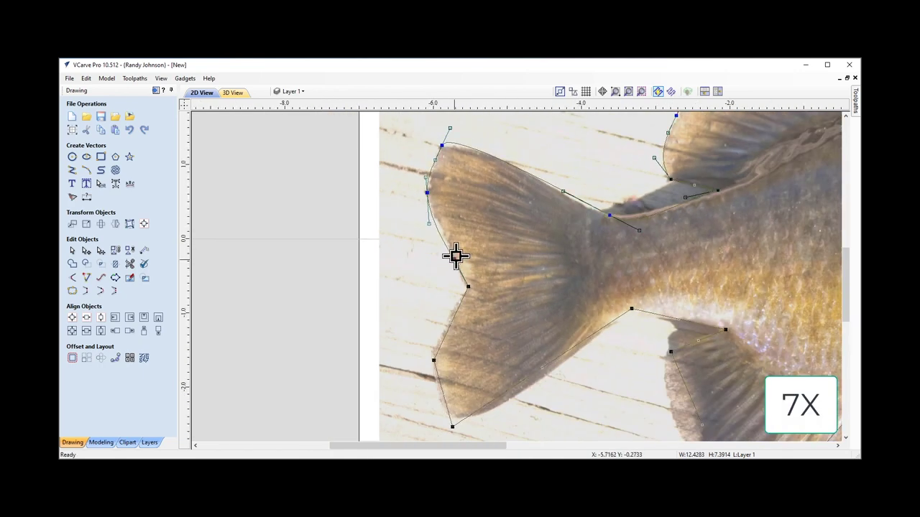
{"action": "key", "text": "s"}
{"action": "scroll", "coordinate": [531, 327], "scroll_direction": "up", "scroll_amount": 2}
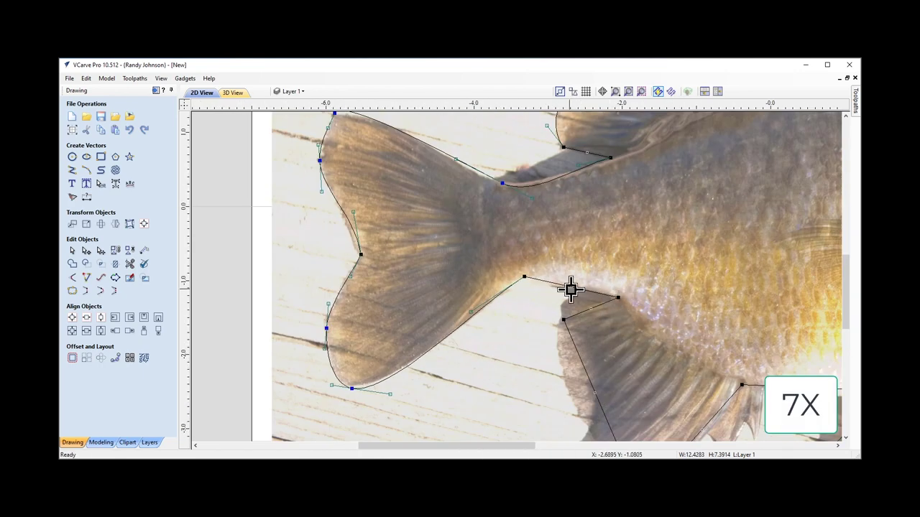
- Make the lower fin's corner node a smooth point
{"action": "right_click", "coordinate": [592, 310]}
{"action": "key", "text": "Escape"}
{"action": "scroll", "coordinate": [585, 345], "scroll_direction": "up", "scroll_amount": 2}
{"action": "right_click", "coordinate": [625, 364]}
{"action": "left_click", "coordinate": [655, 382]}
{"action": "scroll", "coordinate": [554, 374], "scroll_direction": "down", "scroll_amount": 1}
{"action": "scroll", "coordinate": [664, 308], "scroll_direction": "up", "scroll_amount": 1}
- Smooth the remaining lower fin nodes, its corner node and the belly outline node
{"action": "right_click", "coordinate": [745, 346]}
{"action": "left_click", "coordinate": [768, 366]}
{"action": "right_click", "coordinate": [646, 377]}
{"action": "left_click", "coordinate": [643, 345]}
{"action": "scroll", "coordinate": [649, 333], "scroll_direction": "down", "scroll_amount": 3}
{"action": "scroll", "coordinate": [669, 291], "scroll_direction": "up", "scroll_amount": 3}
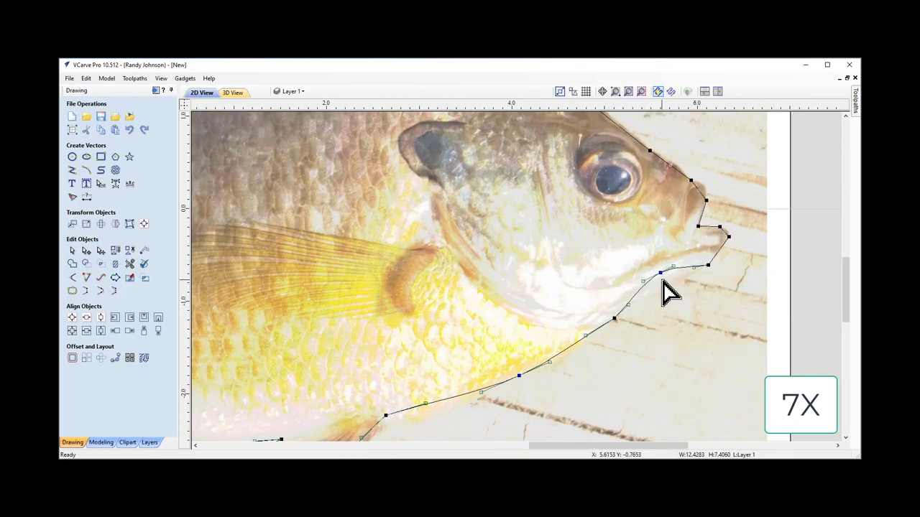
{"action": "right_click", "coordinate": [615, 318]}
{"action": "left_click", "coordinate": [643, 332]}
{"action": "scroll", "coordinate": [568, 338], "scroll_direction": "down", "scroll_amount": 2}
{"action": "scroll", "coordinate": [476, 357], "scroll_direction": "up", "scroll_amount": 2}
{"action": "scroll", "coordinate": [640, 355], "scroll_direction": "down", "scroll_amount": 3}
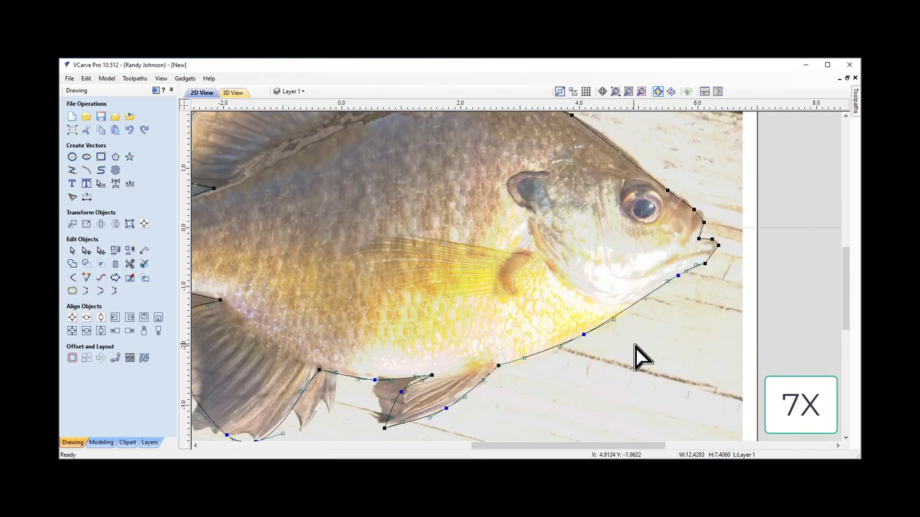
{"action": "scroll", "coordinate": [719, 271], "scroll_direction": "up", "scroll_amount": 5}
- Smooth the mouth node and mouth corner, moving the mouth node to fit the lip outline
{"action": "right_click", "coordinate": [611, 336]}
{"action": "left_click", "coordinate": [635, 345]}
{"action": "right_click", "coordinate": [650, 280]}
{"action": "left_click", "coordinate": [674, 289]}
{"action": "scroll", "coordinate": [669, 312], "scroll_direction": "up", "scroll_amount": 3}
{"action": "left_click_drag", "start_coordinate": [618, 239], "coordinate": [599, 241]}
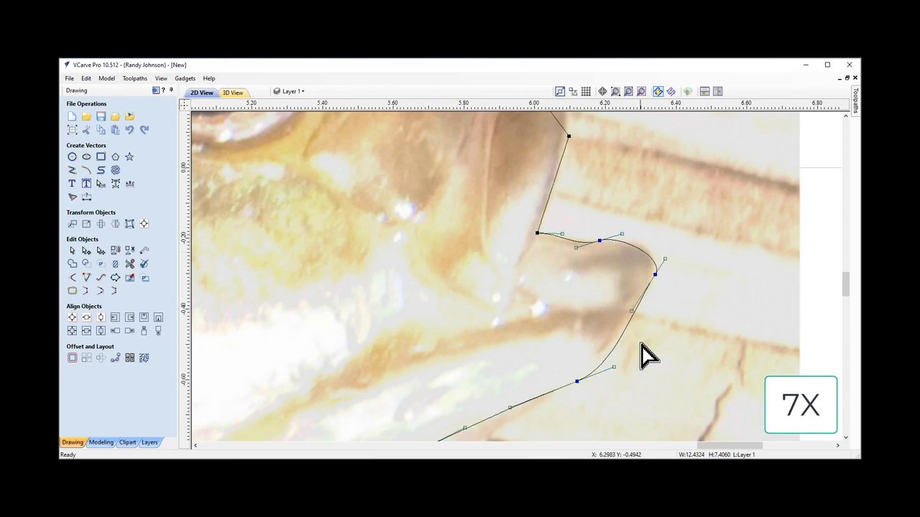
{"action": "scroll", "coordinate": [612, 359], "scroll_direction": "down", "scroll_amount": 2}
{"action": "scroll", "coordinate": [637, 318], "scroll_direction": "up", "scroll_amount": 2}
- Smooth the head curve node and the node near the eye, bending the curve above the eye
{"action": "right_click", "coordinate": [576, 236]}
{"action": "left_click", "coordinate": [604, 253]}
{"action": "scroll", "coordinate": [622, 225], "scroll_direction": "down", "scroll_amount": 2}
{"action": "scroll", "coordinate": [622, 262], "scroll_direction": "down", "scroll_amount": 2}
{"action": "scroll", "coordinate": [755, 283], "scroll_direction": "up", "scroll_amount": 2}
{"action": "scroll", "coordinate": [821, 314], "scroll_direction": "up", "scroll_amount": 1}
{"action": "scroll", "coordinate": [749, 323], "scroll_direction": "up", "scroll_amount": 1}
{"action": "scroll", "coordinate": [789, 363], "scroll_direction": "down", "scroll_amount": 1}
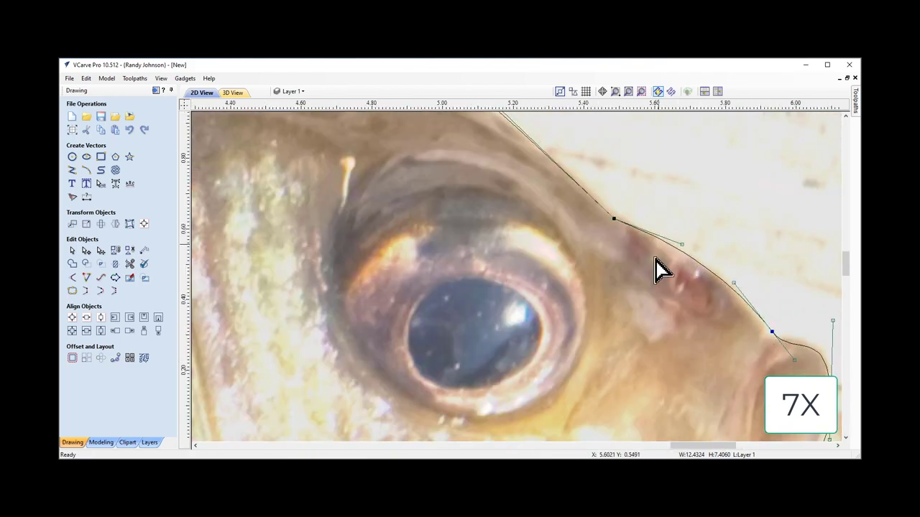
{"action": "scroll", "coordinate": [675, 273], "scroll_direction": "down", "scroll_amount": 2}
{"action": "right_click", "coordinate": [633, 238]}
{"action": "left_click", "coordinate": [668, 259]}
{"action": "left_click_drag", "start_coordinate": [635, 234], "coordinate": [607, 207]}
{"action": "scroll", "coordinate": [650, 248], "scroll_direction": "down", "scroll_amount": 3}
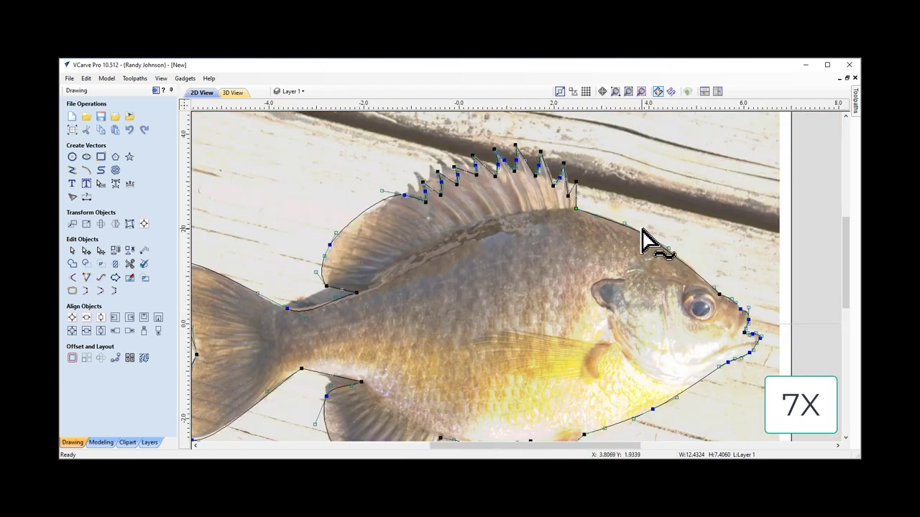
{"action": "scroll", "coordinate": [564, 199], "scroll_direction": "up", "scroll_amount": 3}
{"action": "scroll", "coordinate": [718, 273], "scroll_direction": "down", "scroll_amount": 2}
{"action": "scroll", "coordinate": [715, 273], "scroll_direction": "up", "scroll_amount": 1}
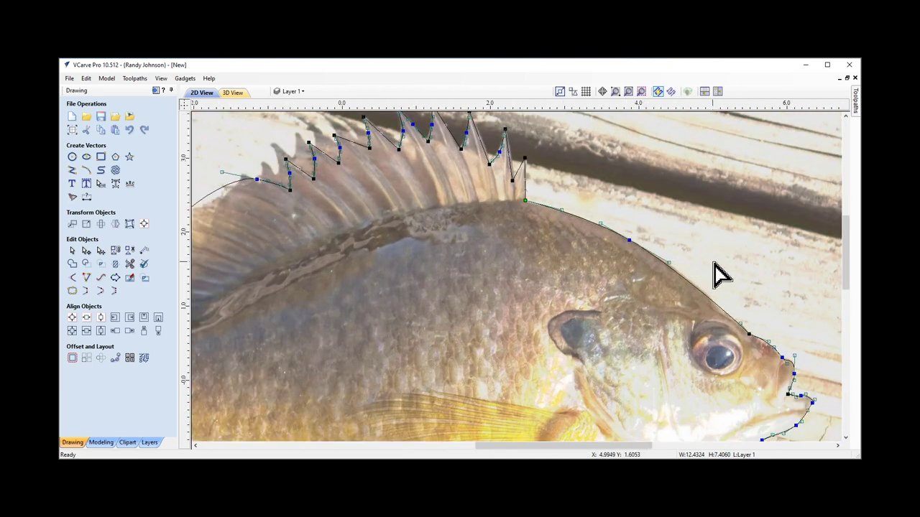
{"action": "scroll", "coordinate": [713, 273], "scroll_direction": "down", "scroll_amount": 3}
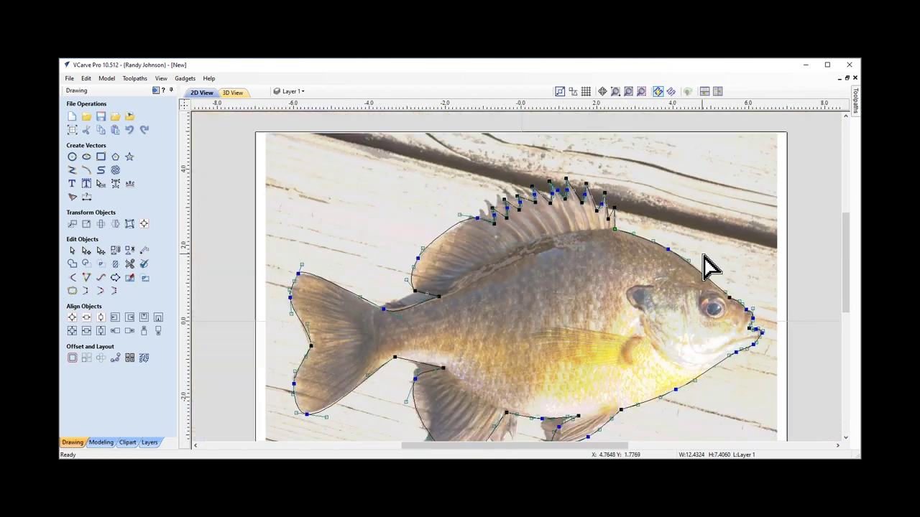
{"action": "scroll", "coordinate": [647, 322], "scroll_direction": "down", "scroll_amount": 2}
{"action": "scroll", "coordinate": [649, 404], "scroll_direction": "up", "scroll_amount": 1}
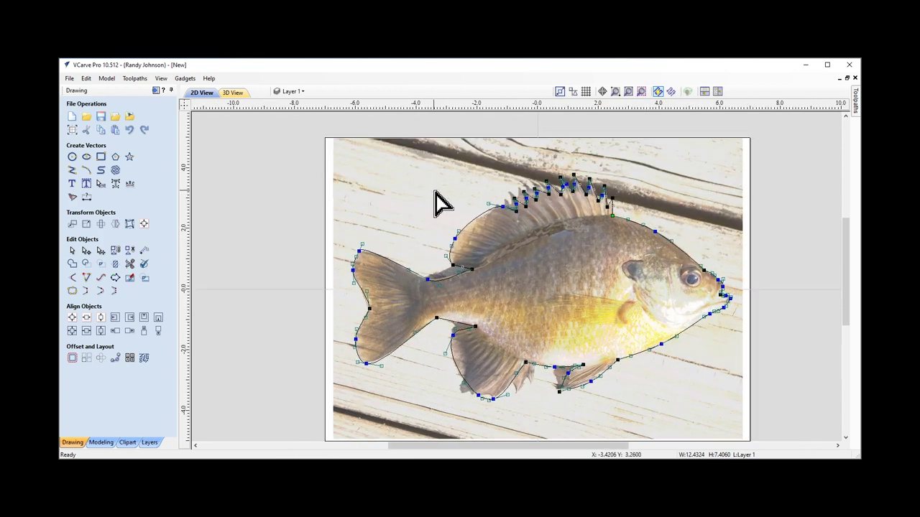
- Deselect the outline and turn off the Bitmap Layer's visibility in the layer list
{"action": "key", "text": "Escape"}
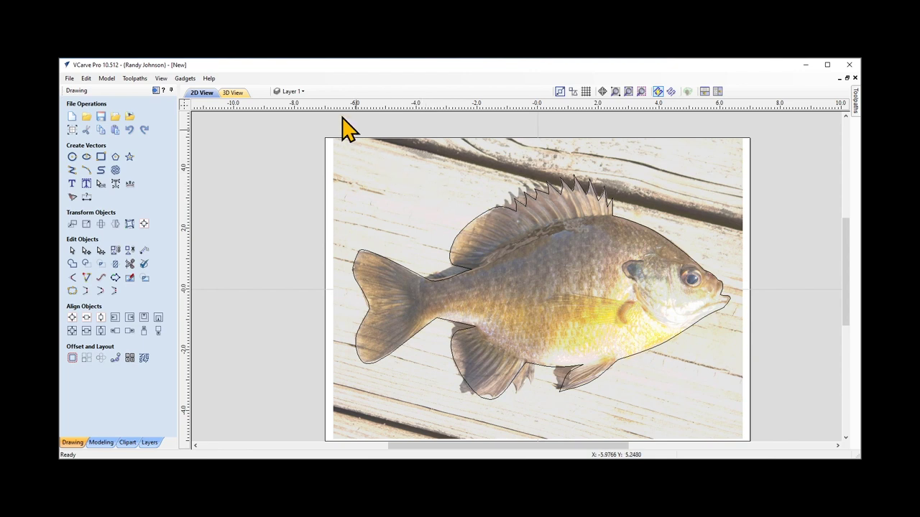
{"action": "left_click", "coordinate": [305, 92]}
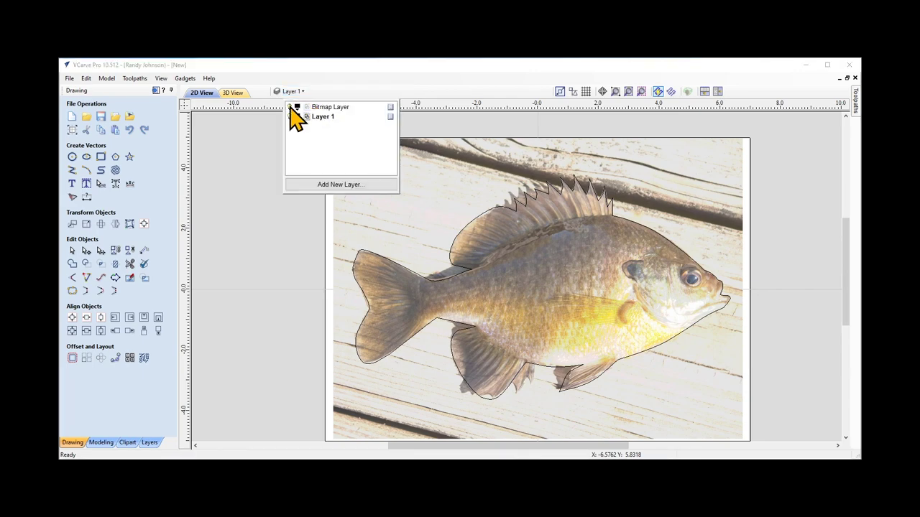
{"action": "left_click", "coordinate": [291, 107]}
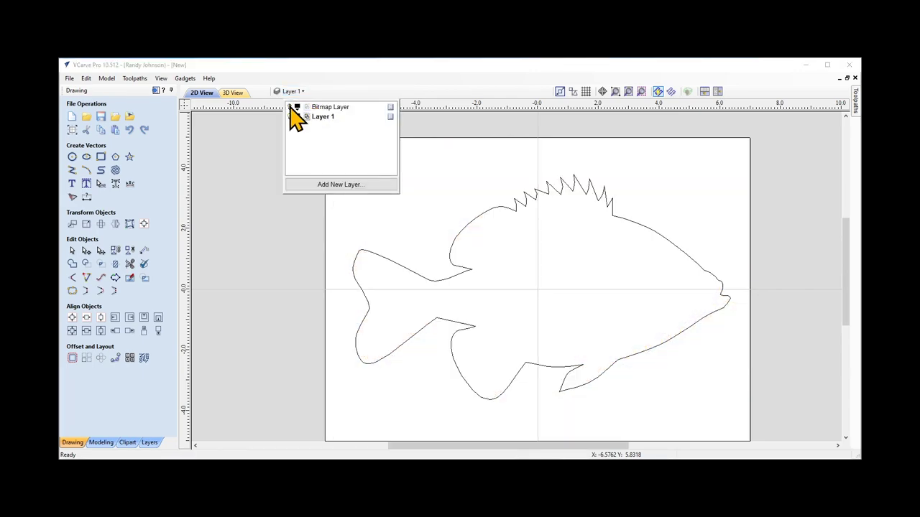
{"action": "left_click", "coordinate": [251, 208]}
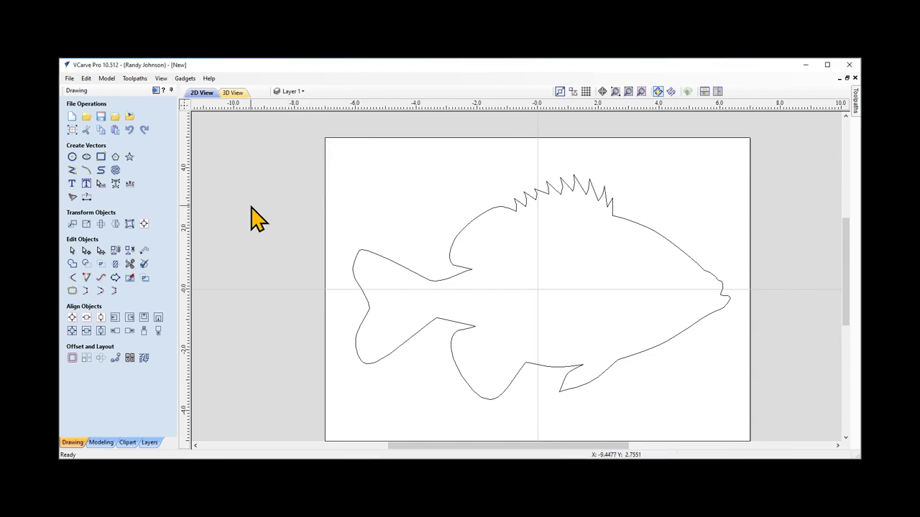
- Select the fish outline and put it back into Node Edit Mode
{"action": "left_click", "coordinate": [371, 257]}
{"action": "right_click", "coordinate": [371, 256]}
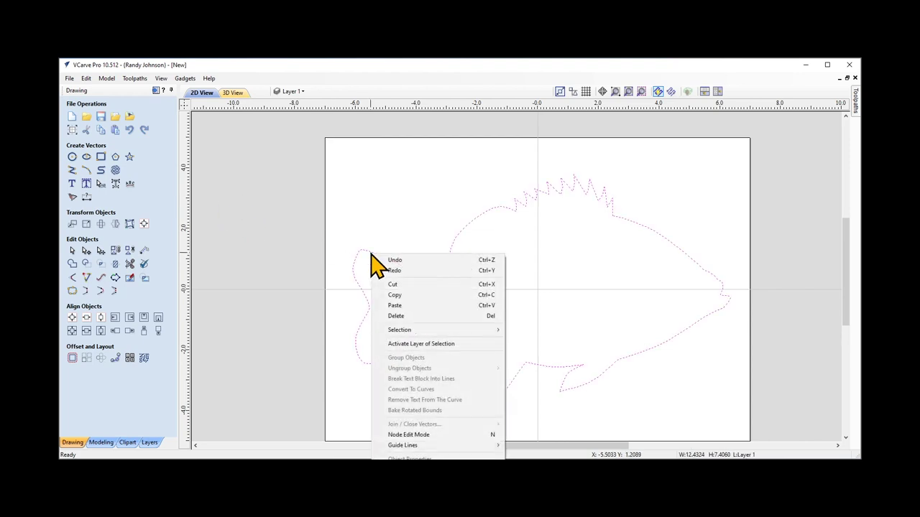
{"action": "right_click", "coordinate": [395, 157]}
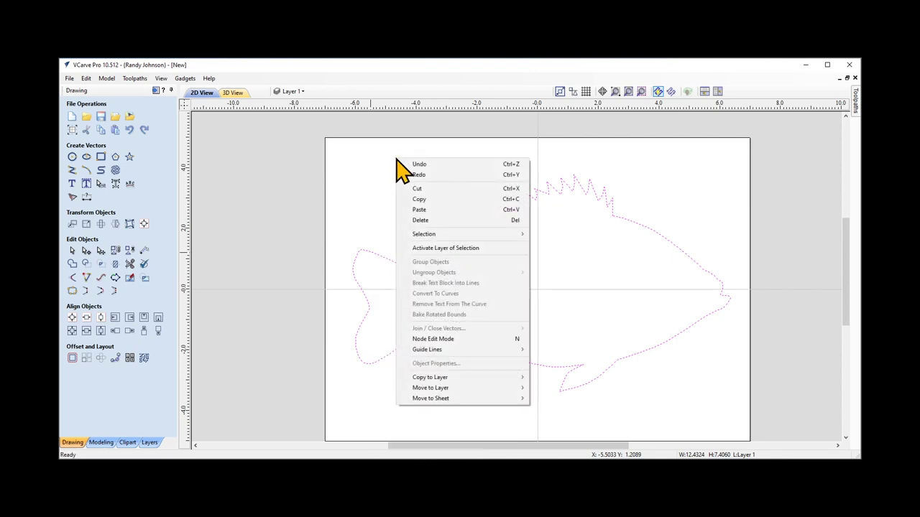
{"action": "left_click", "coordinate": [442, 339]}
{"action": "scroll", "coordinate": [350, 287], "scroll_direction": "up", "scroll_amount": 5}
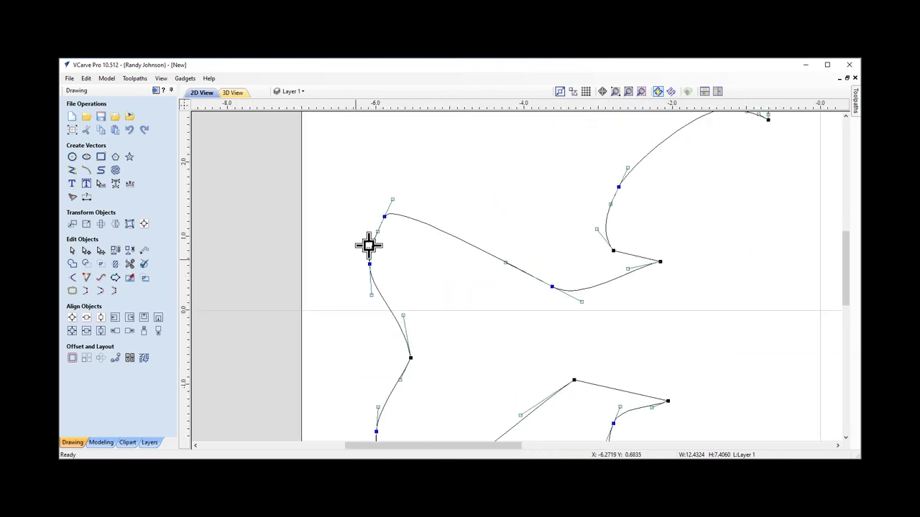
- Pull the tail tip node up and left and reshape the upper body curve
{"action": "left_click_drag", "start_coordinate": [385, 218], "coordinate": [376, 207]}
{"action": "scroll", "coordinate": [409, 241], "scroll_direction": "down", "scroll_amount": 5}
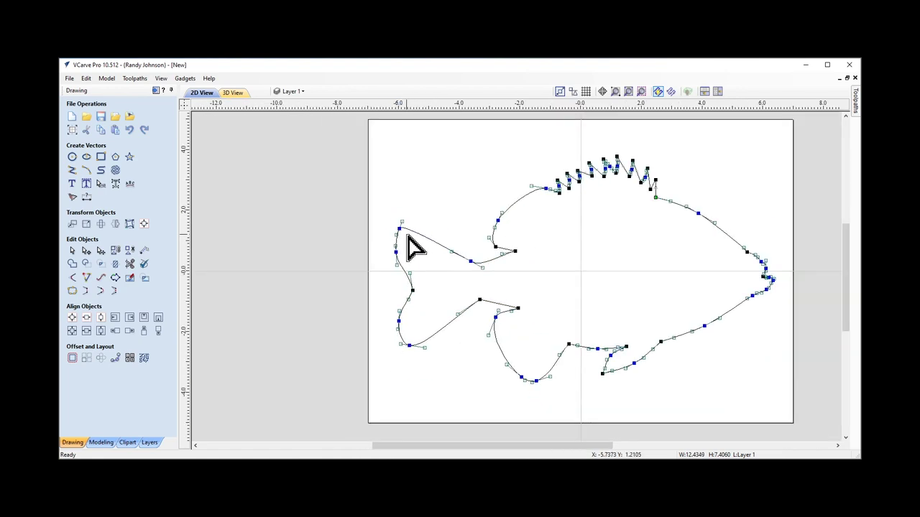
{"action": "scroll", "coordinate": [518, 228], "scroll_direction": "up", "scroll_amount": 3}
{"action": "left_click_drag", "start_coordinate": [484, 214], "coordinate": [449, 214]}
{"action": "scroll", "coordinate": [434, 234], "scroll_direction": "down", "scroll_amount": 1}
{"action": "scroll", "coordinate": [438, 235], "scroll_direction": "down", "scroll_amount": 2}
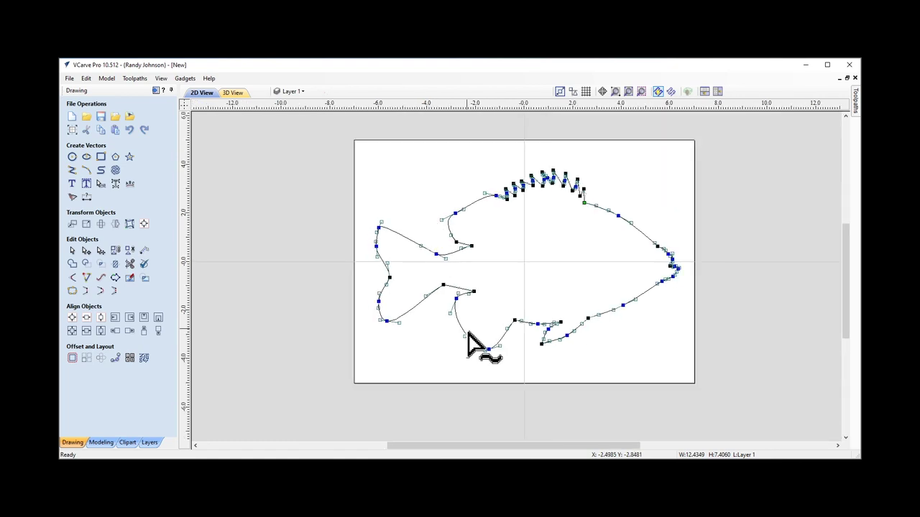
{"action": "scroll", "coordinate": [483, 352], "scroll_direction": "up", "scroll_amount": 3}
- Drag the lower fin's curve up and right in node editing, then exit and view the whole outline
{"action": "key", "text": "Escape"}
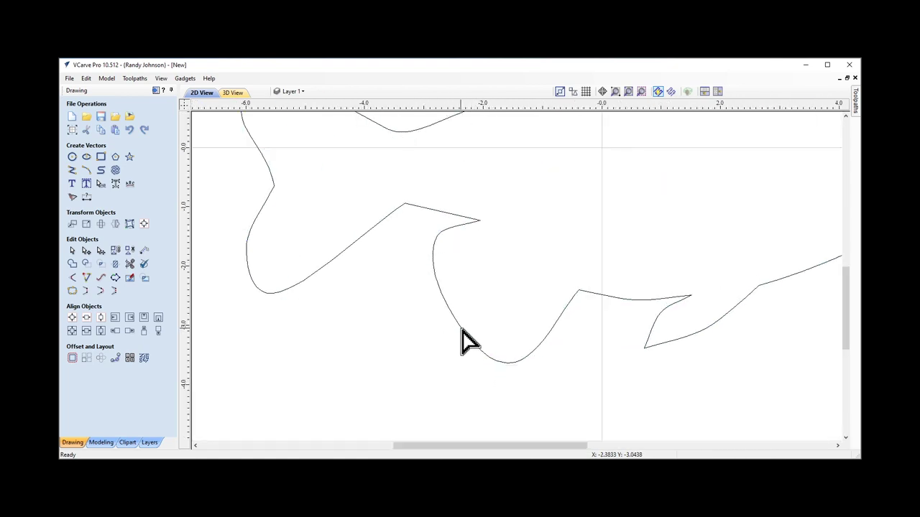
{"action": "double_click", "coordinate": [462, 330]}
{"action": "left_click_drag", "start_coordinate": [455, 333], "coordinate": [473, 298]}
{"action": "key", "text": "Escape"}
{"action": "scroll", "coordinate": [489, 283], "scroll_direction": "down", "scroll_amount": 4}
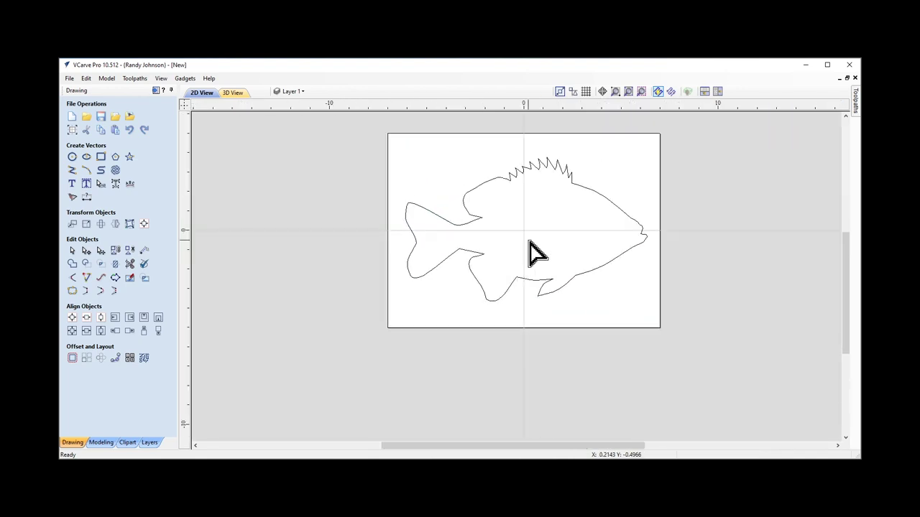
{"action": "scroll", "coordinate": [562, 180], "scroll_direction": "up", "scroll_amount": 1}
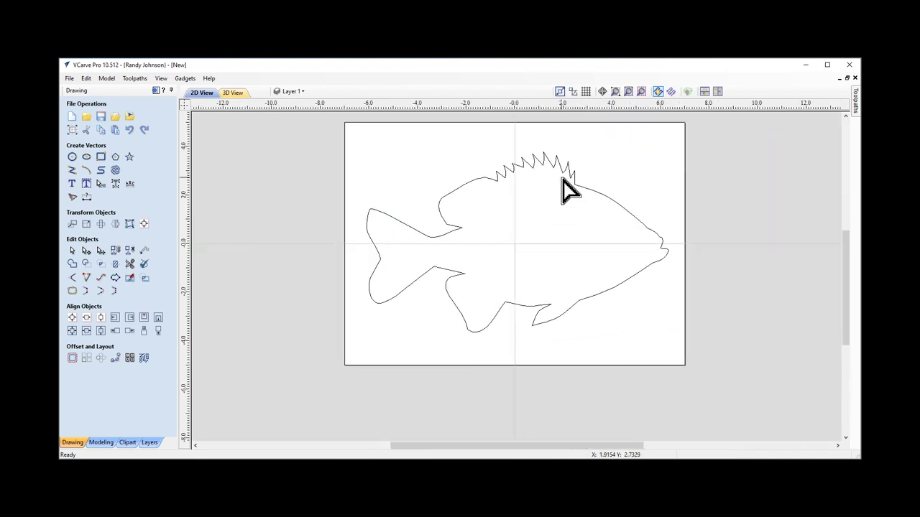